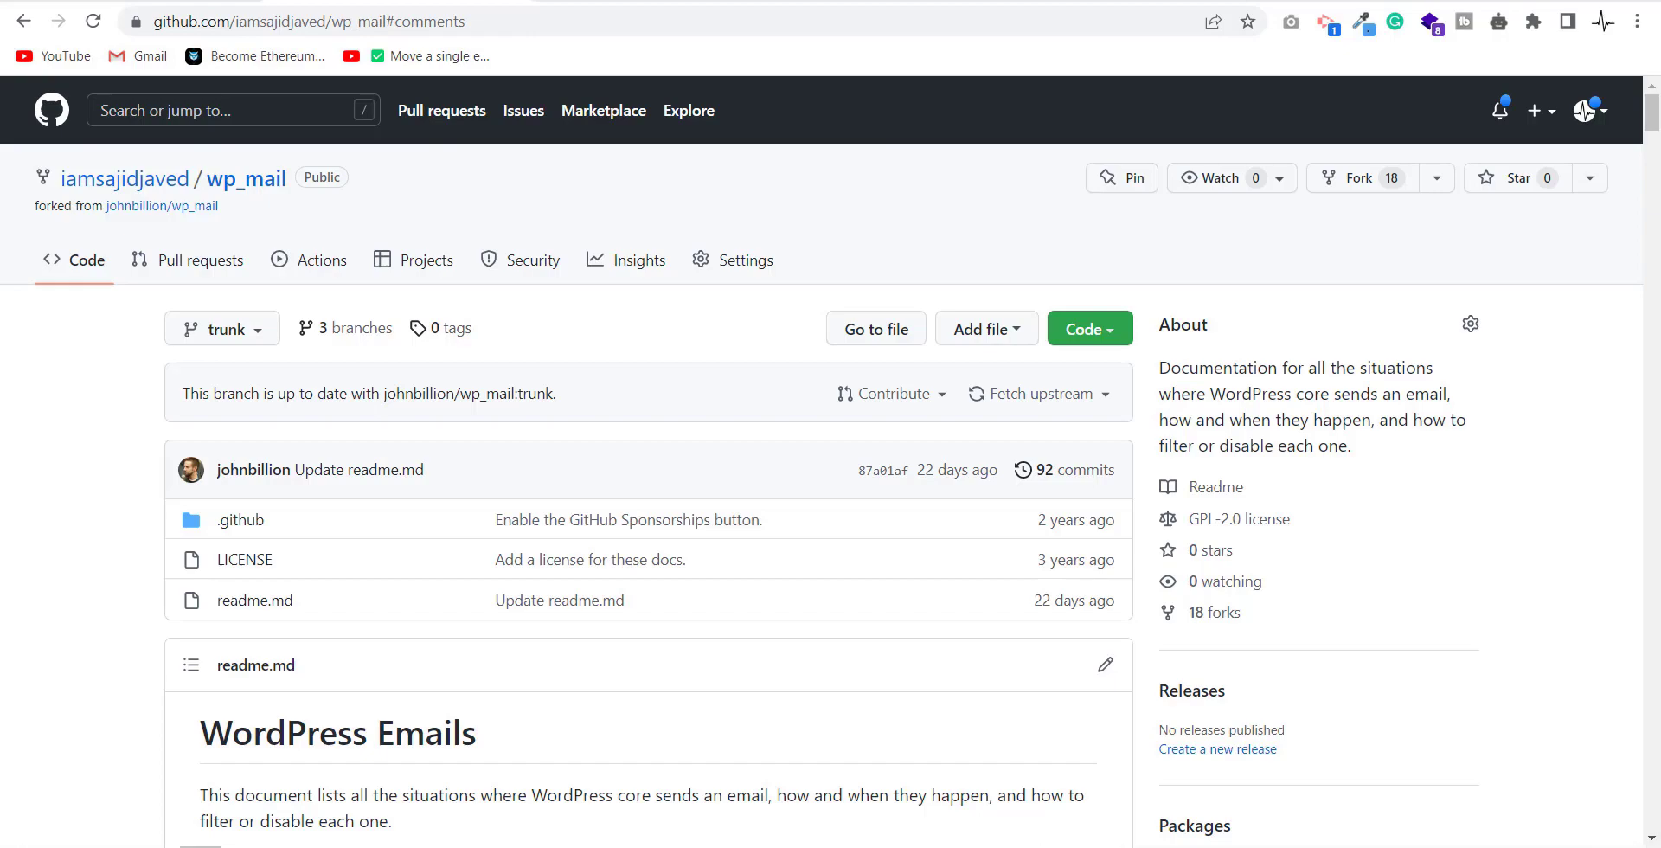
Step: Read through the wp_mail readme's comment and admin notification email sections, then return to the top
scroll(853, 614, "down", 18)
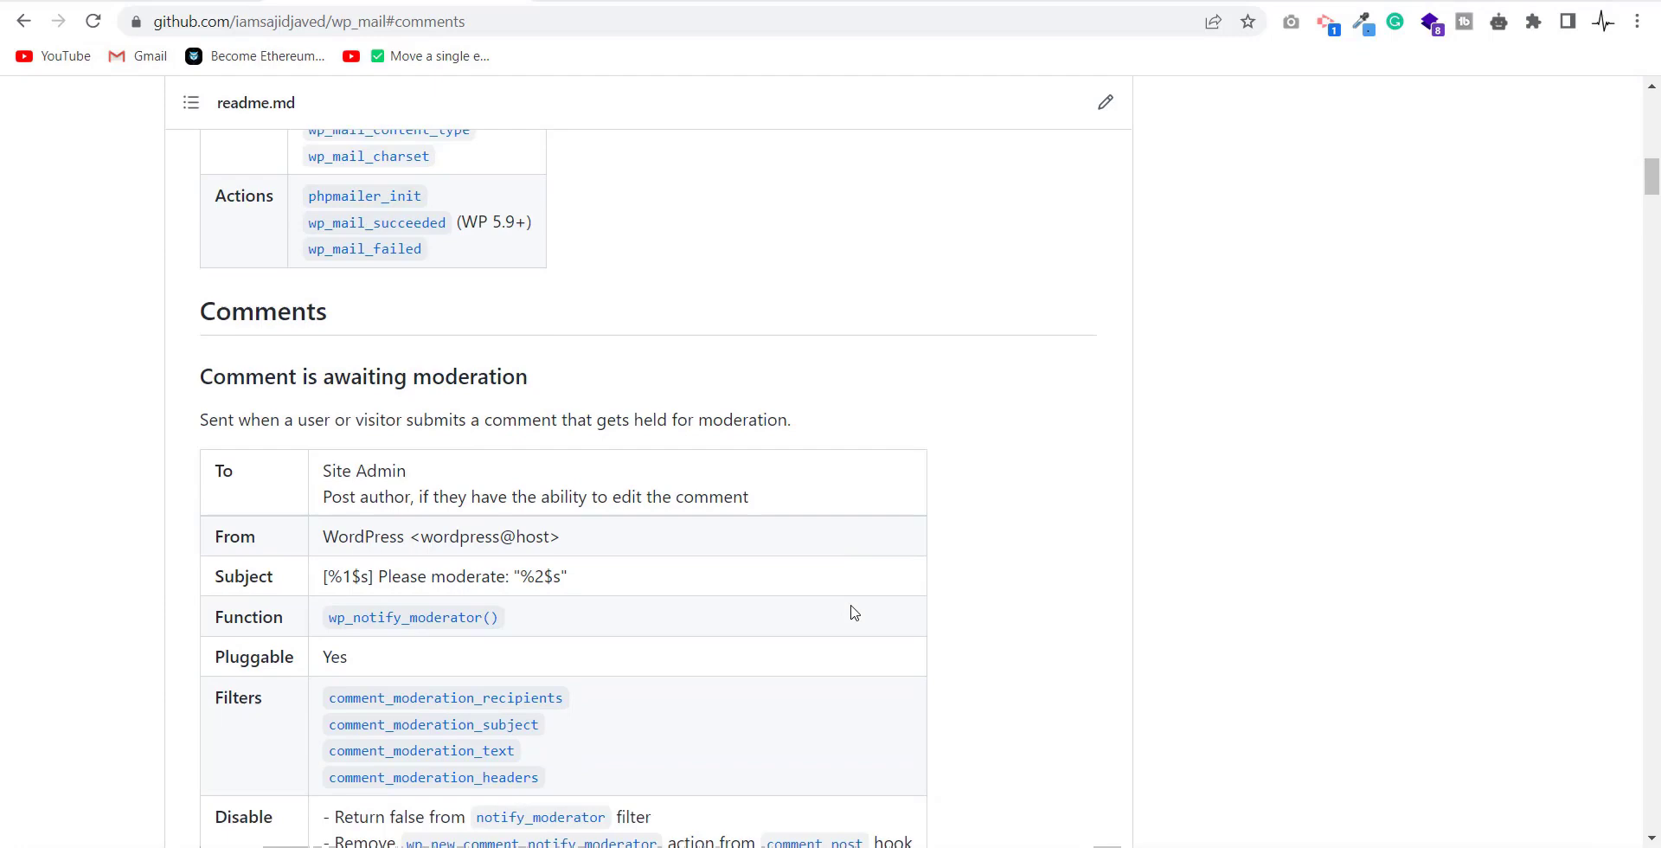
left_click_drag(575, 366, 201, 353)
scroll(412, 386, "down", 11)
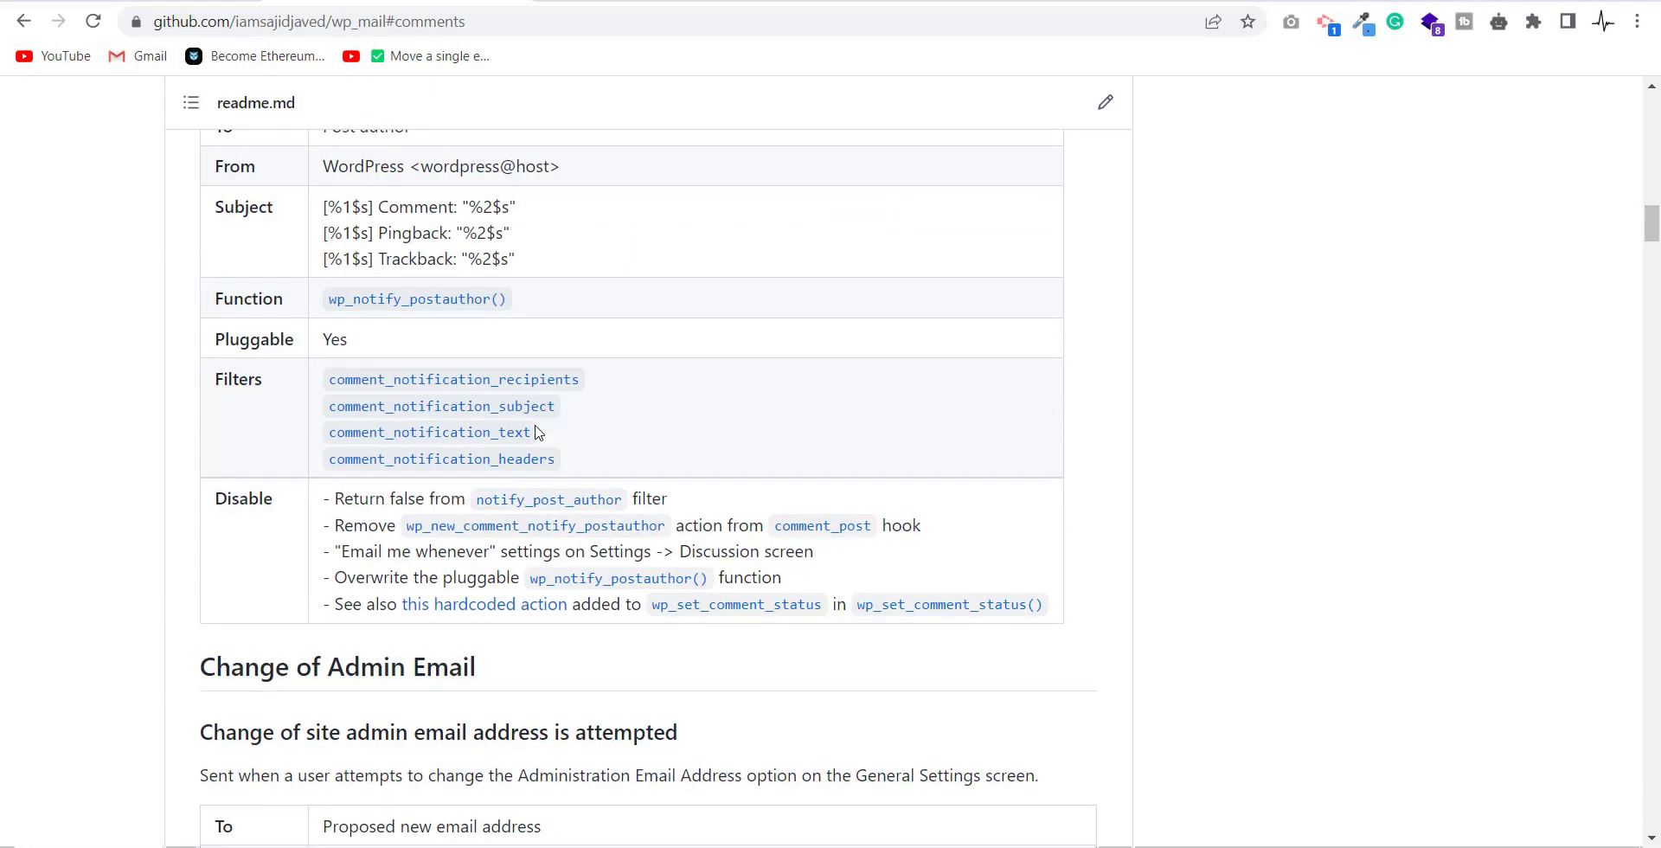
scroll(506, 372, "up", 4)
left_click_drag(466, 310, 185, 285)
scroll(185, 285, "down", 6)
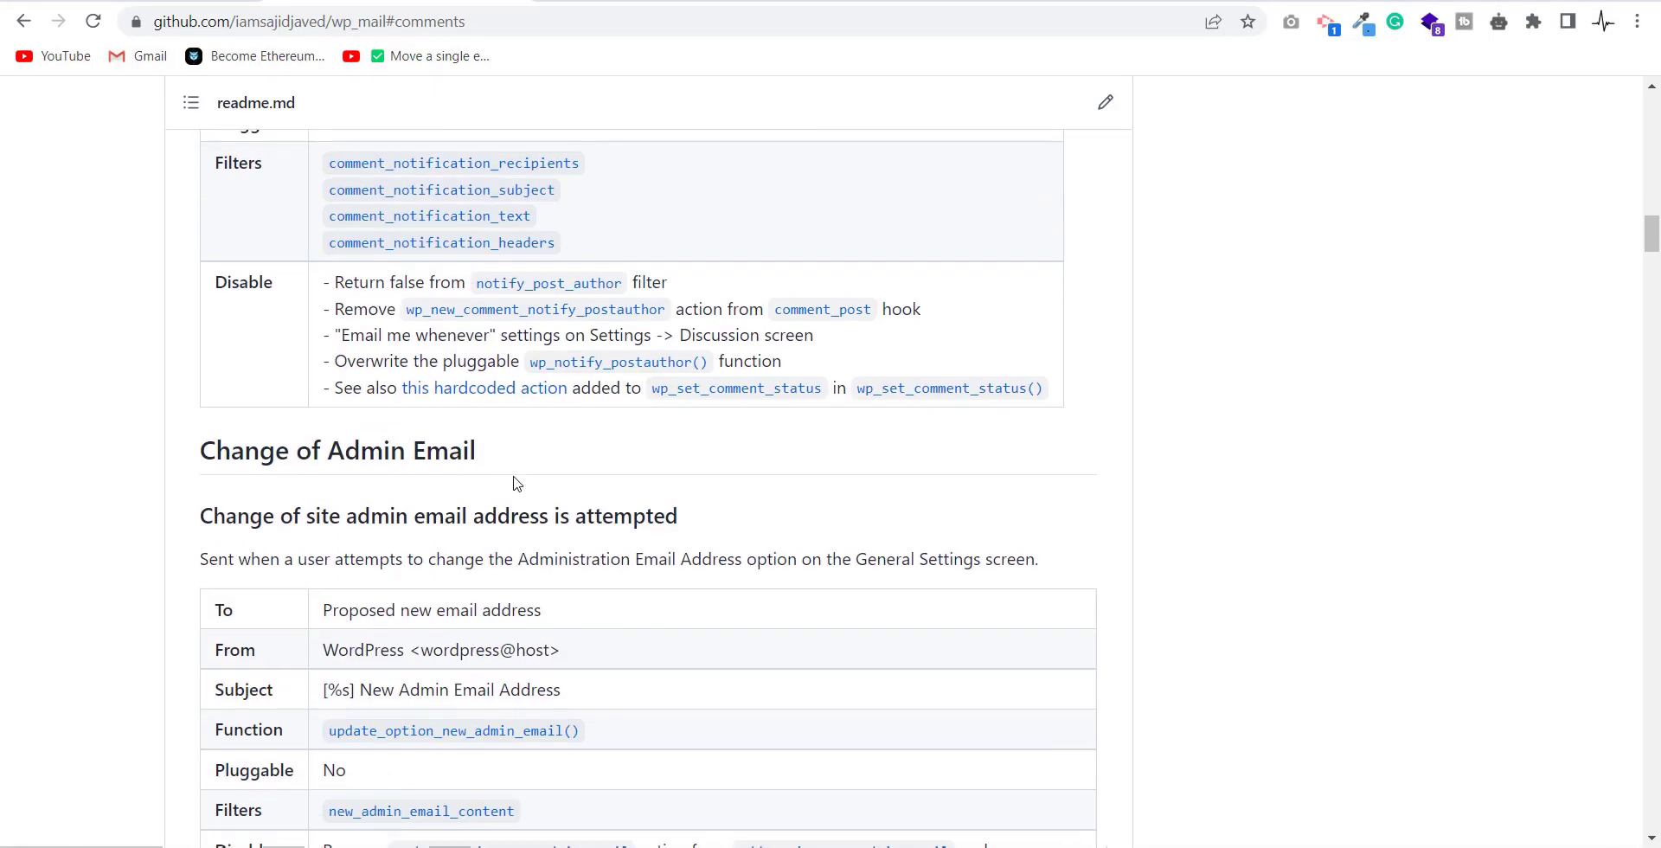
left_click_drag(511, 481, 259, 449)
left_click_drag(545, 515, 270, 516)
scroll(546, 497, "up", 20)
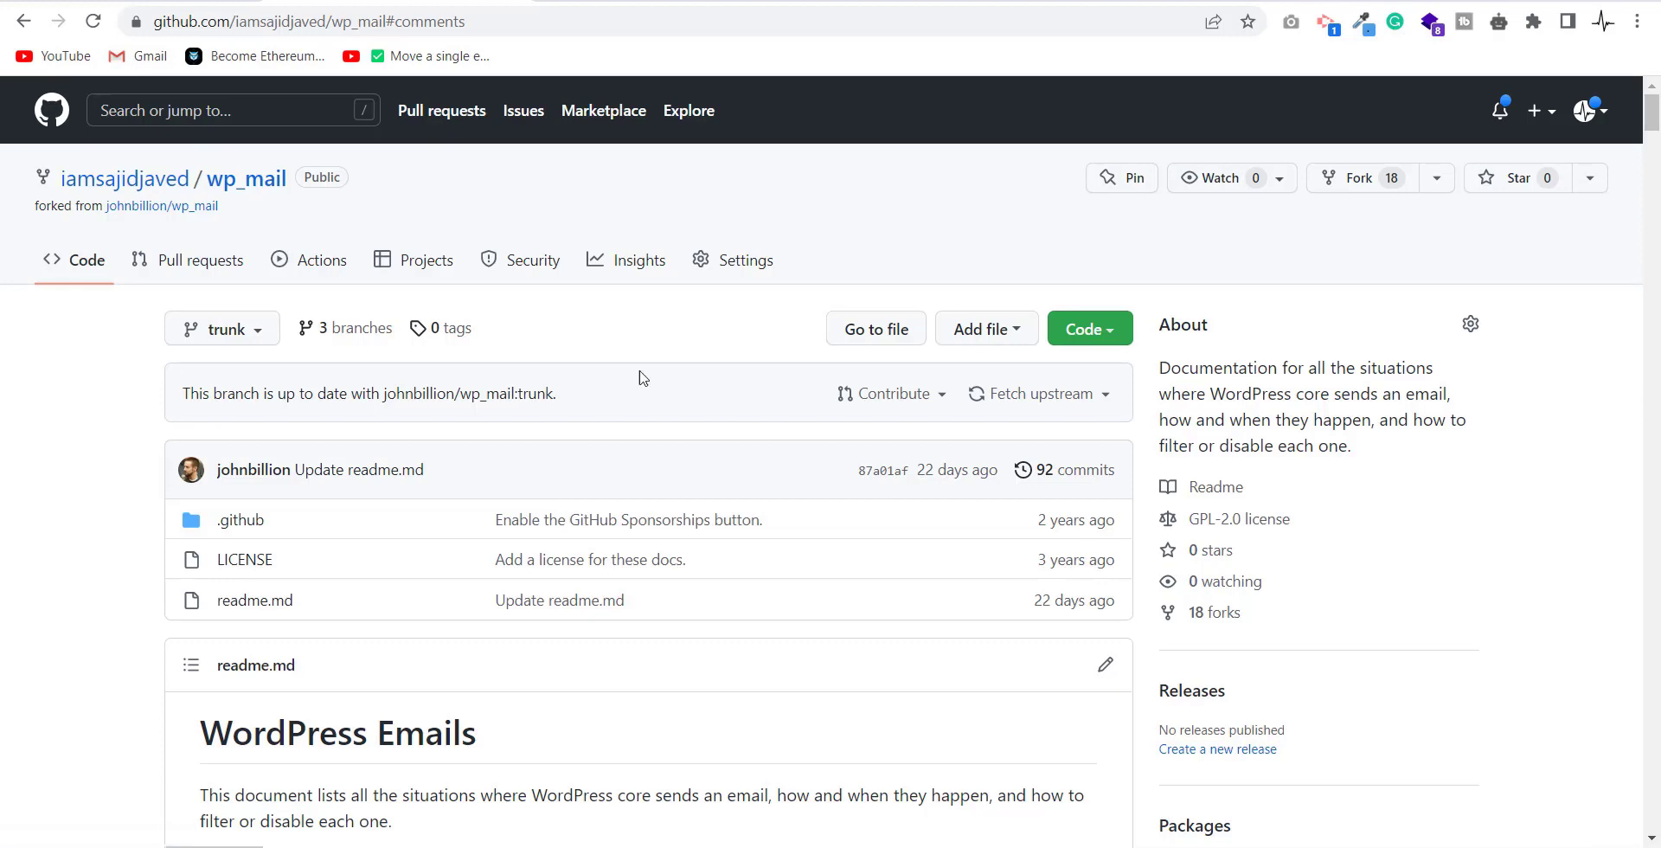
Step: Search 'wp mail smtp' in a new tab and open the WP Mail SMTP by WPForms plugin page
key("ctrl+t")
type("wp")
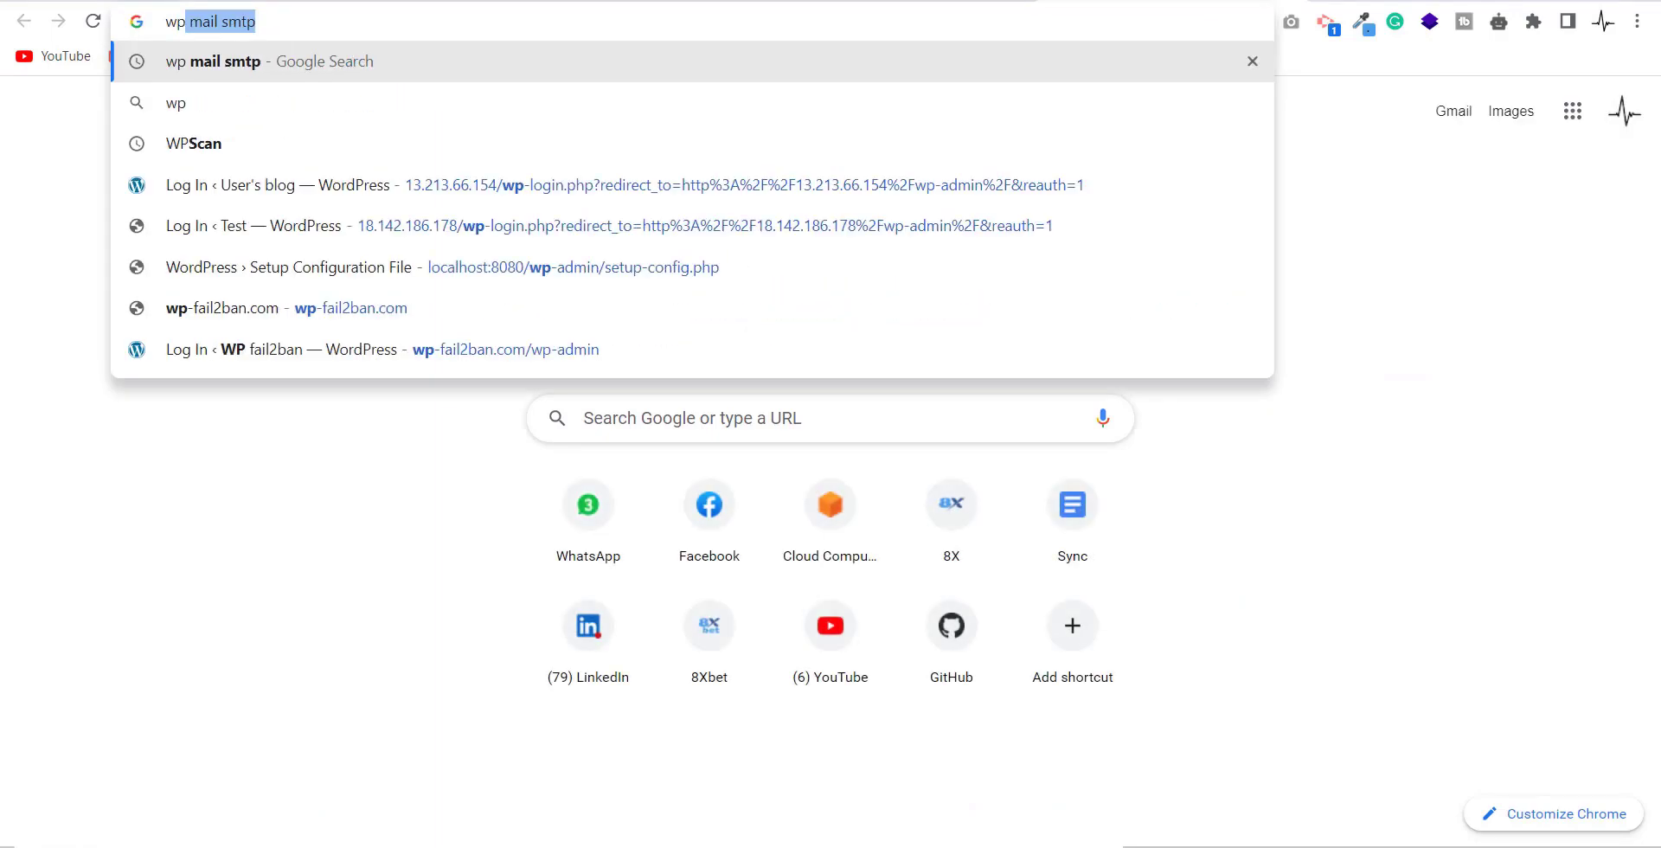
key("Return")
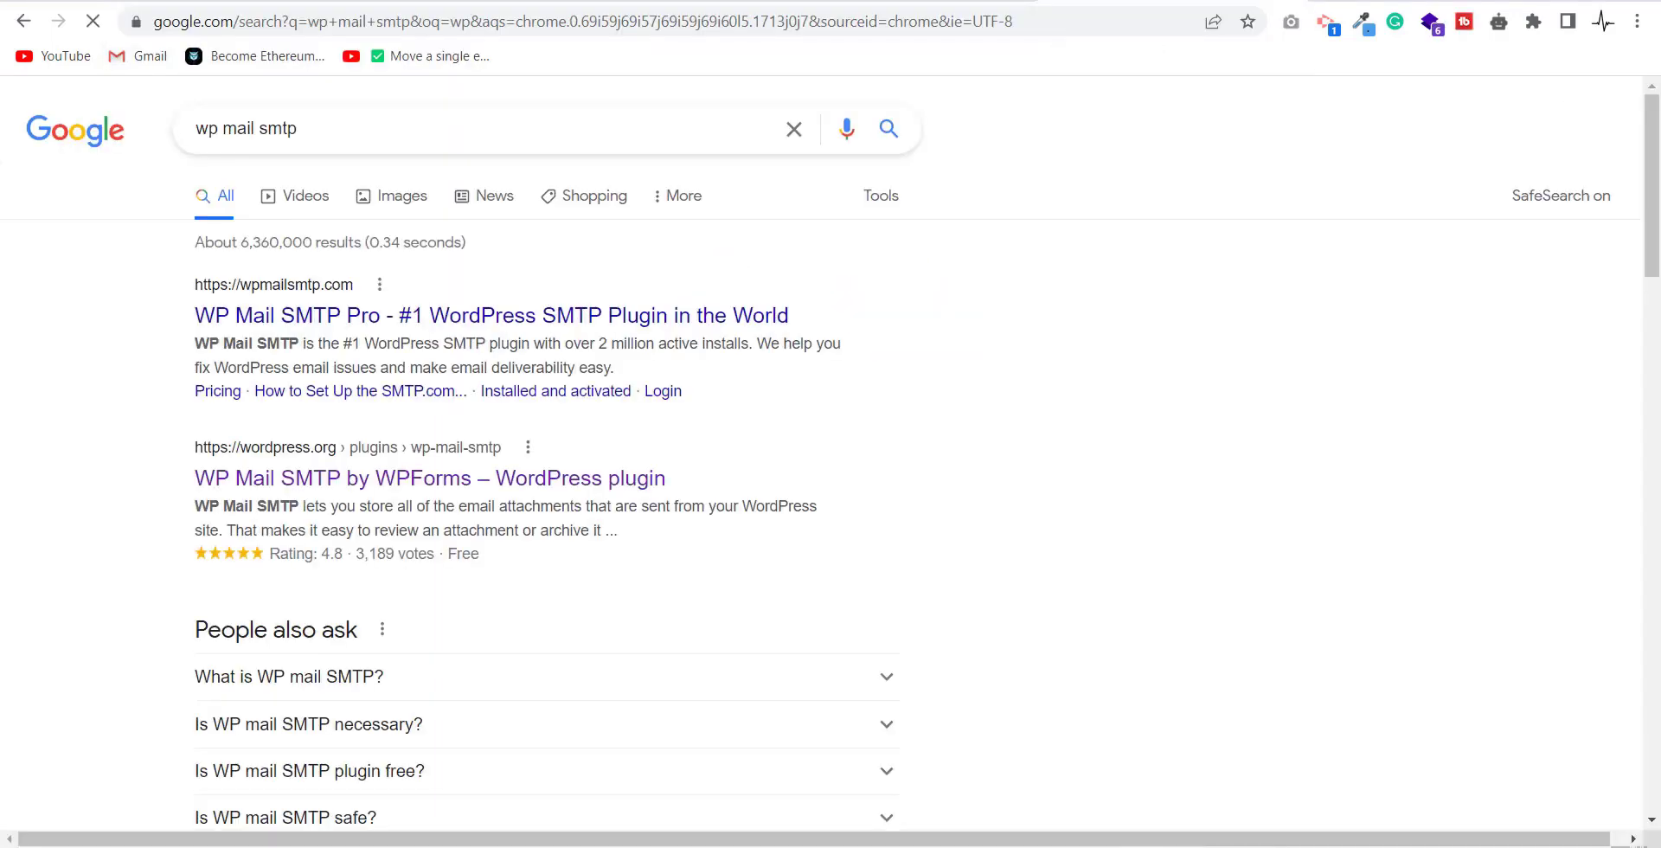
left_click(337, 480)
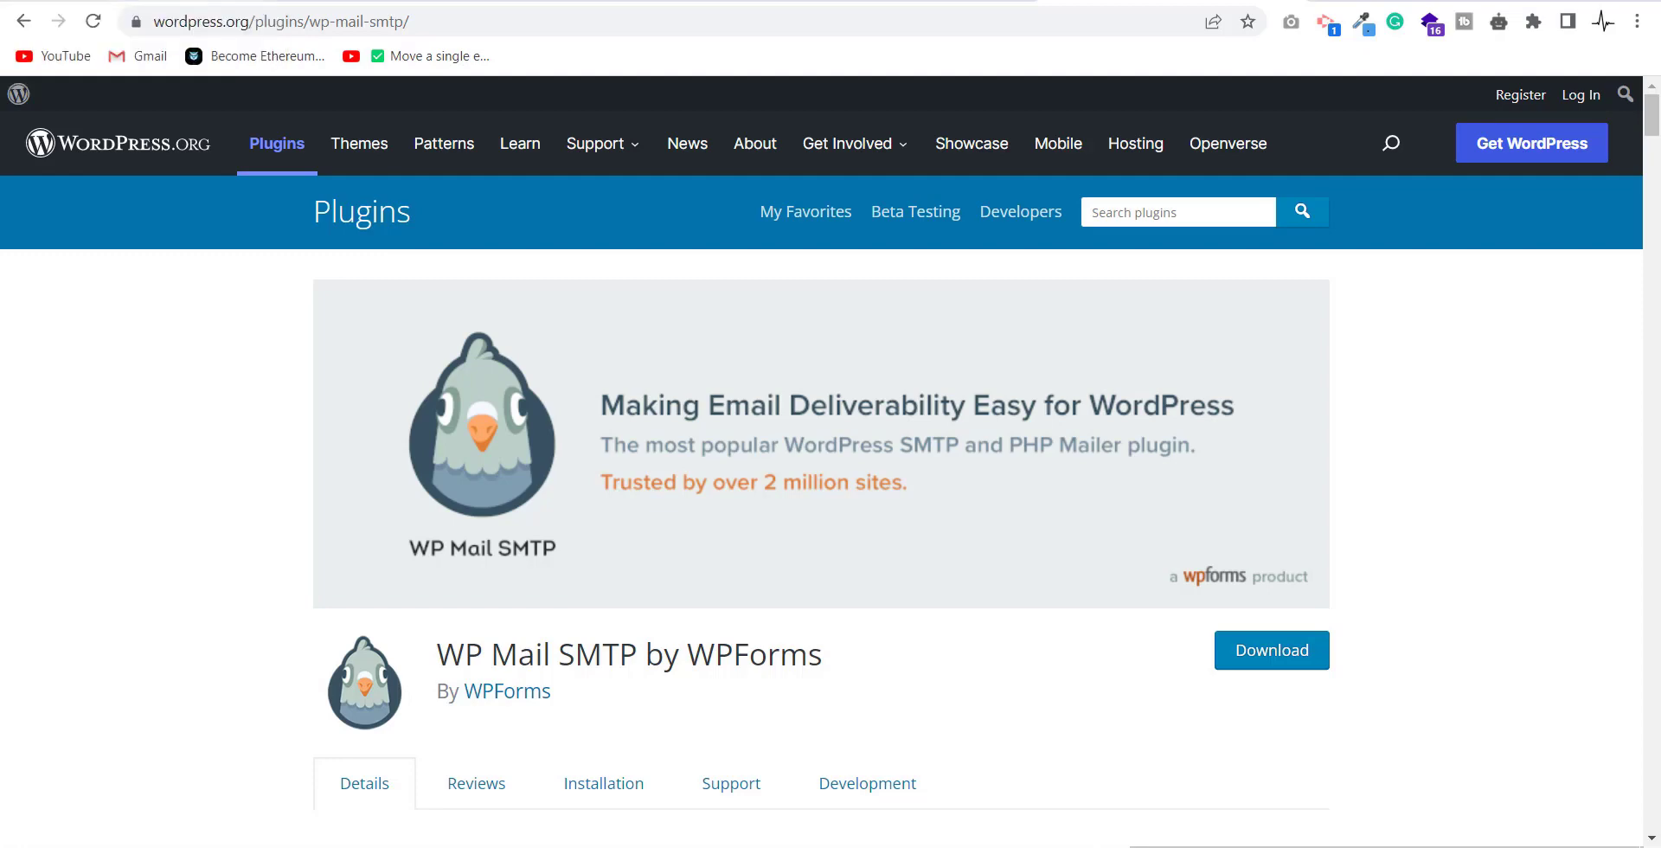
Step: Switch to the tonyteaches.tech SMTP tutorial and review its list of two files to edit
key("ctrl+Tab")
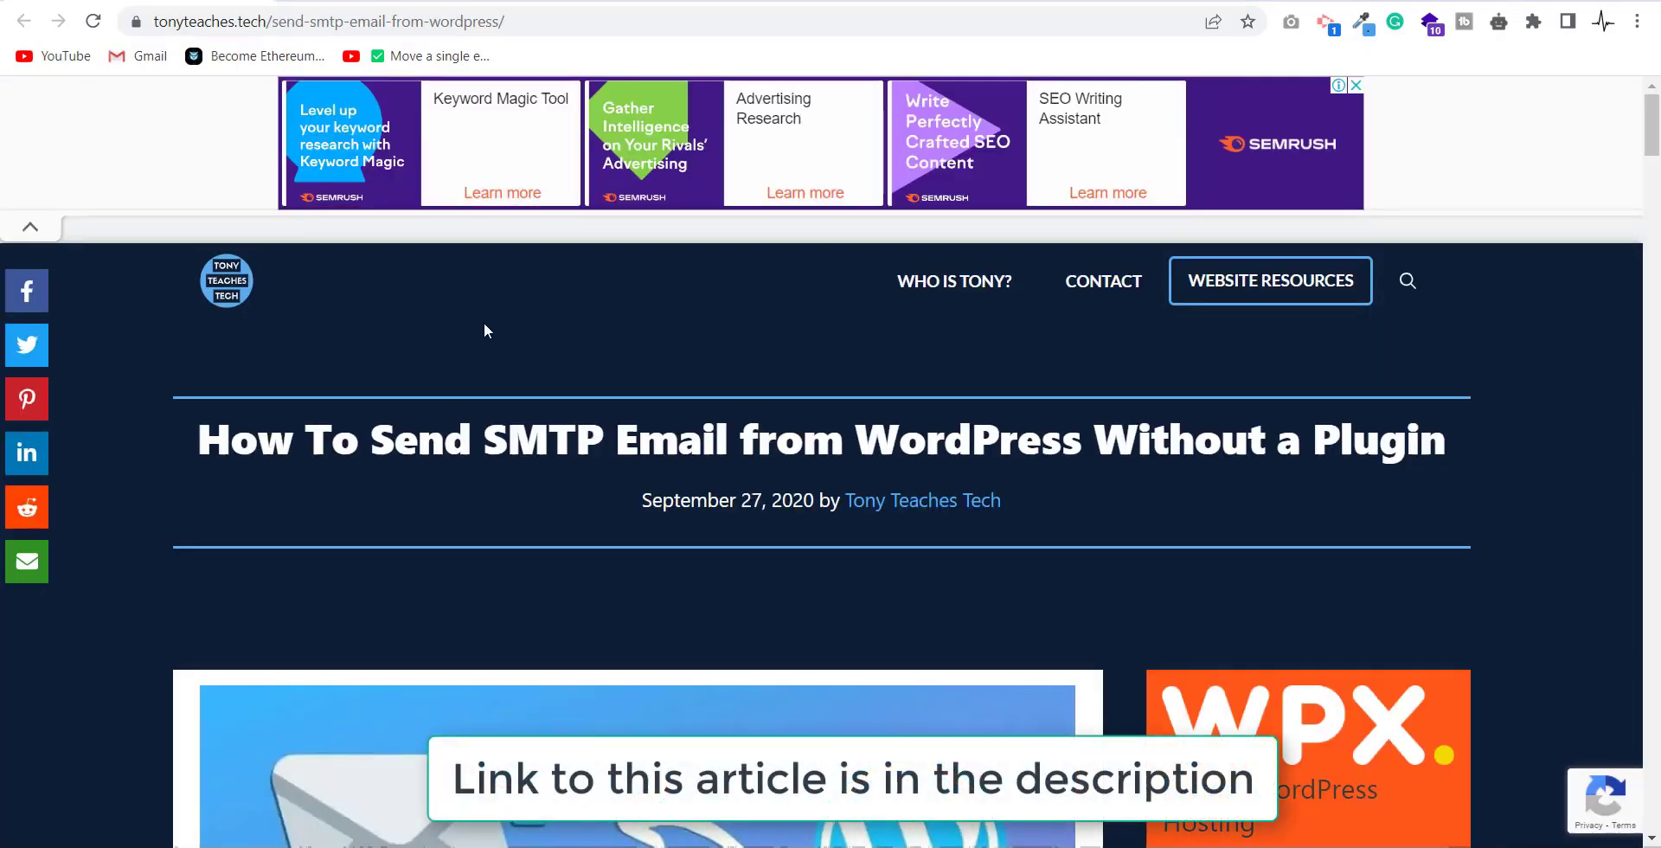
scroll(633, 481, "down", 15)
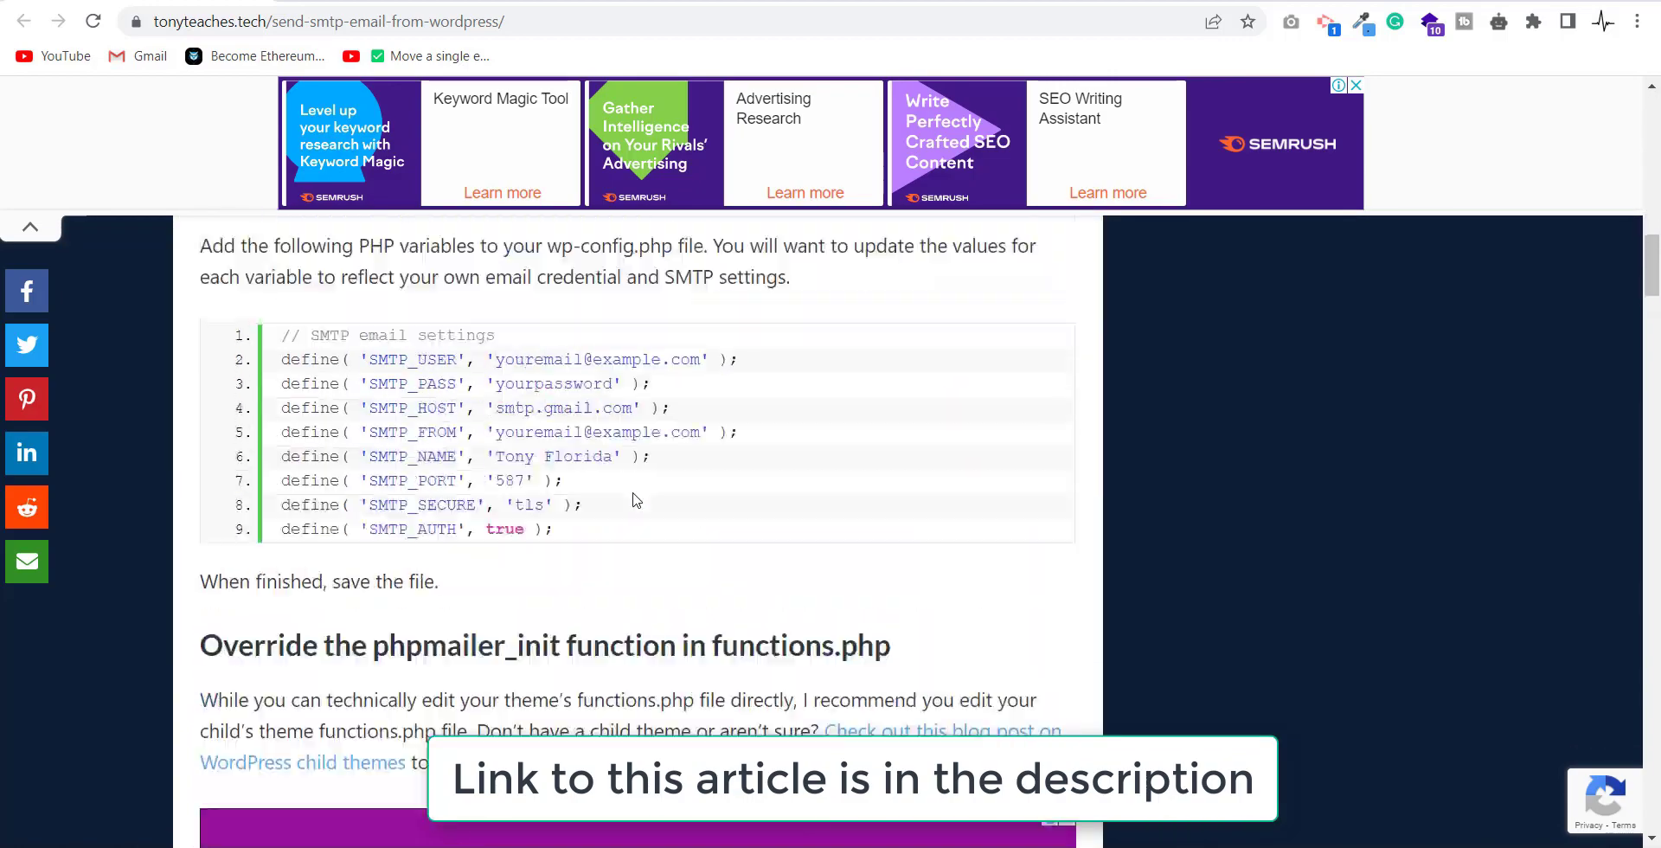
scroll(637, 500, "up", 4)
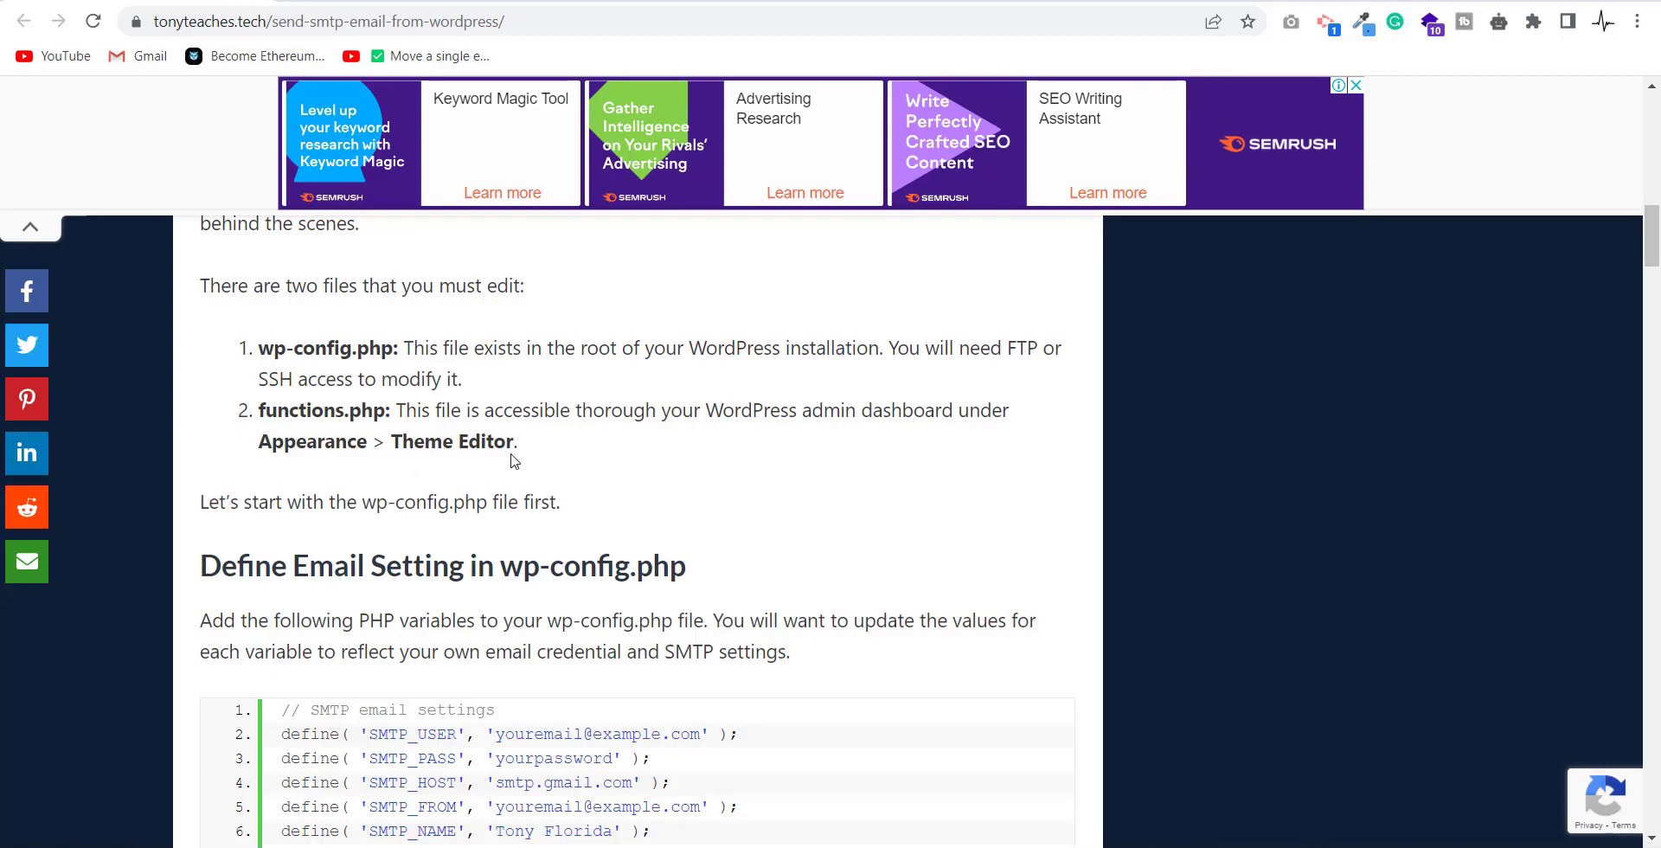
left_click_drag(519, 452, 245, 364)
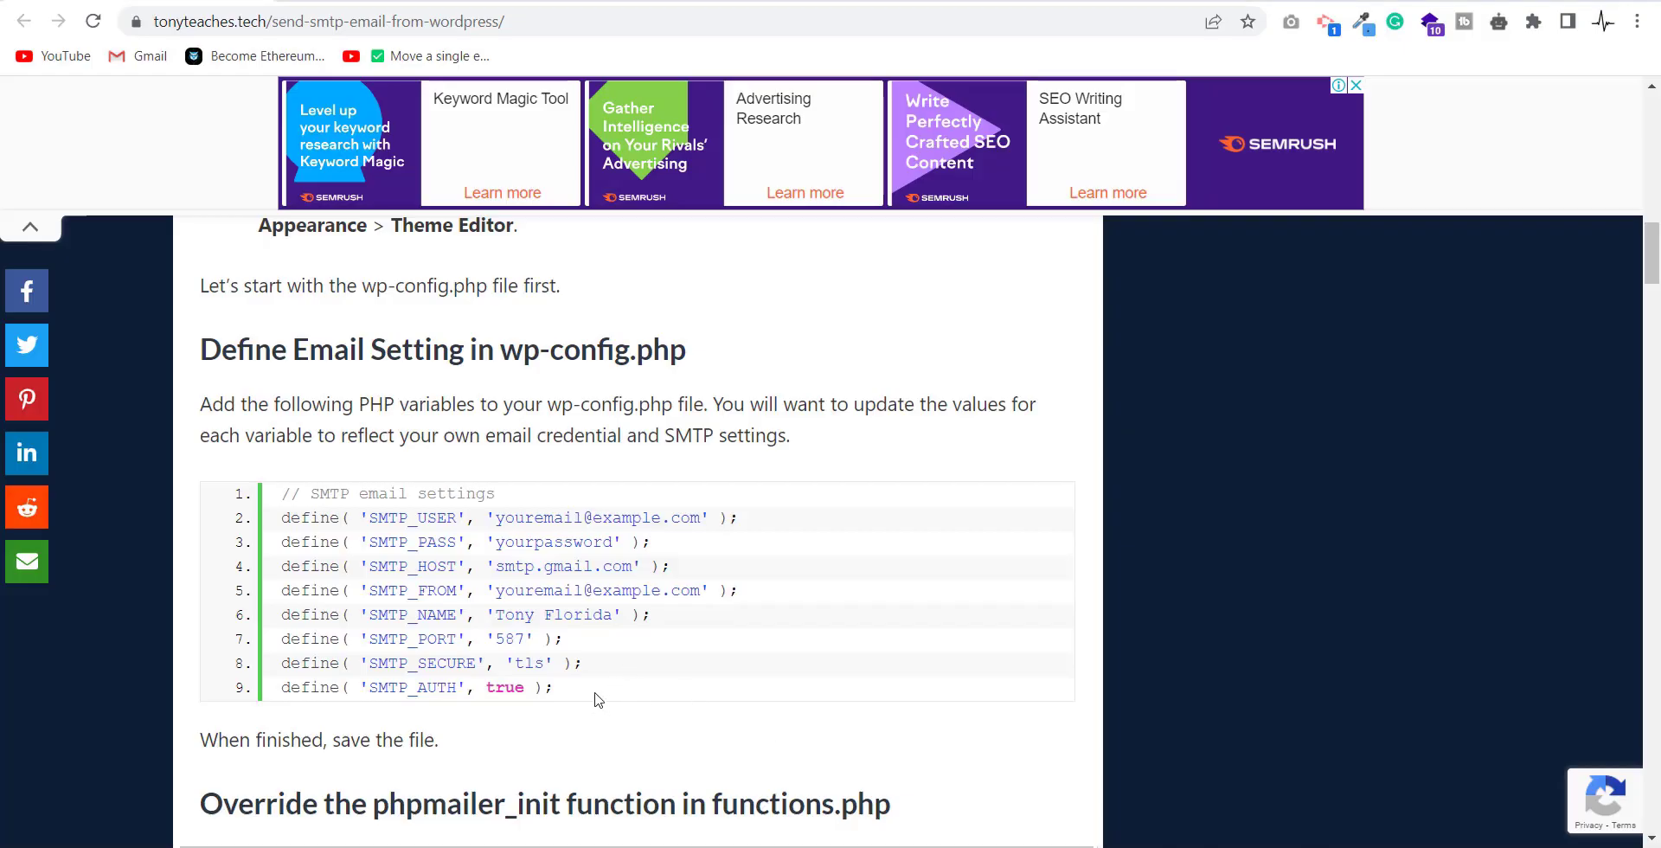
Step: Copy the nine-line SMTP settings code block and download wp-config.php from the server
left_click_drag(593, 697, 248, 509)
right_click(430, 541)
left_click(470, 560)
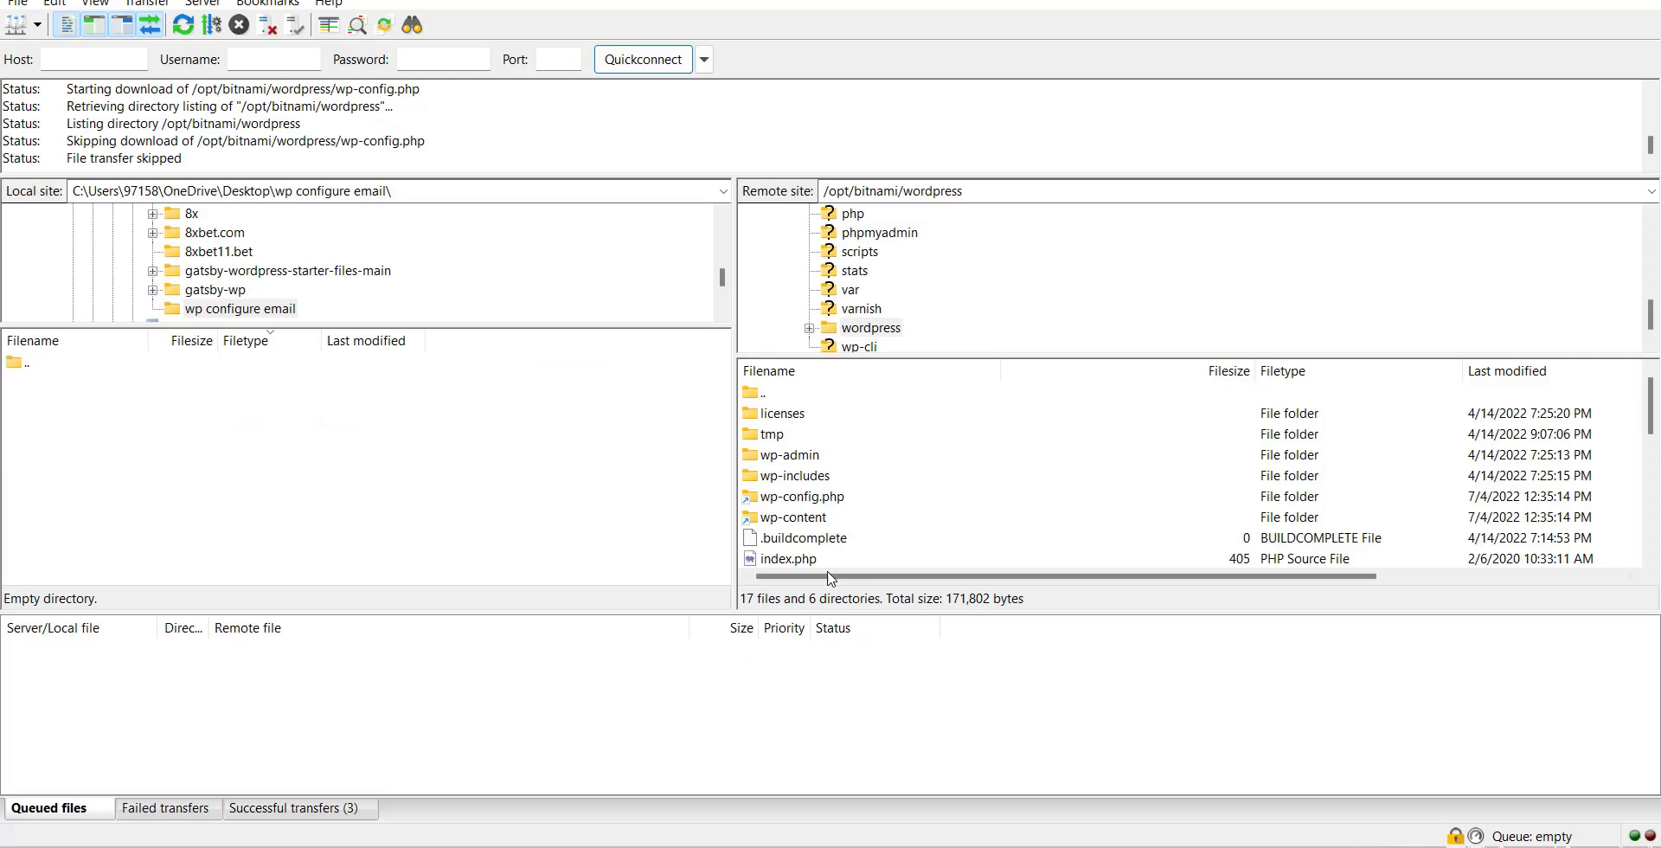
double_click(807, 496)
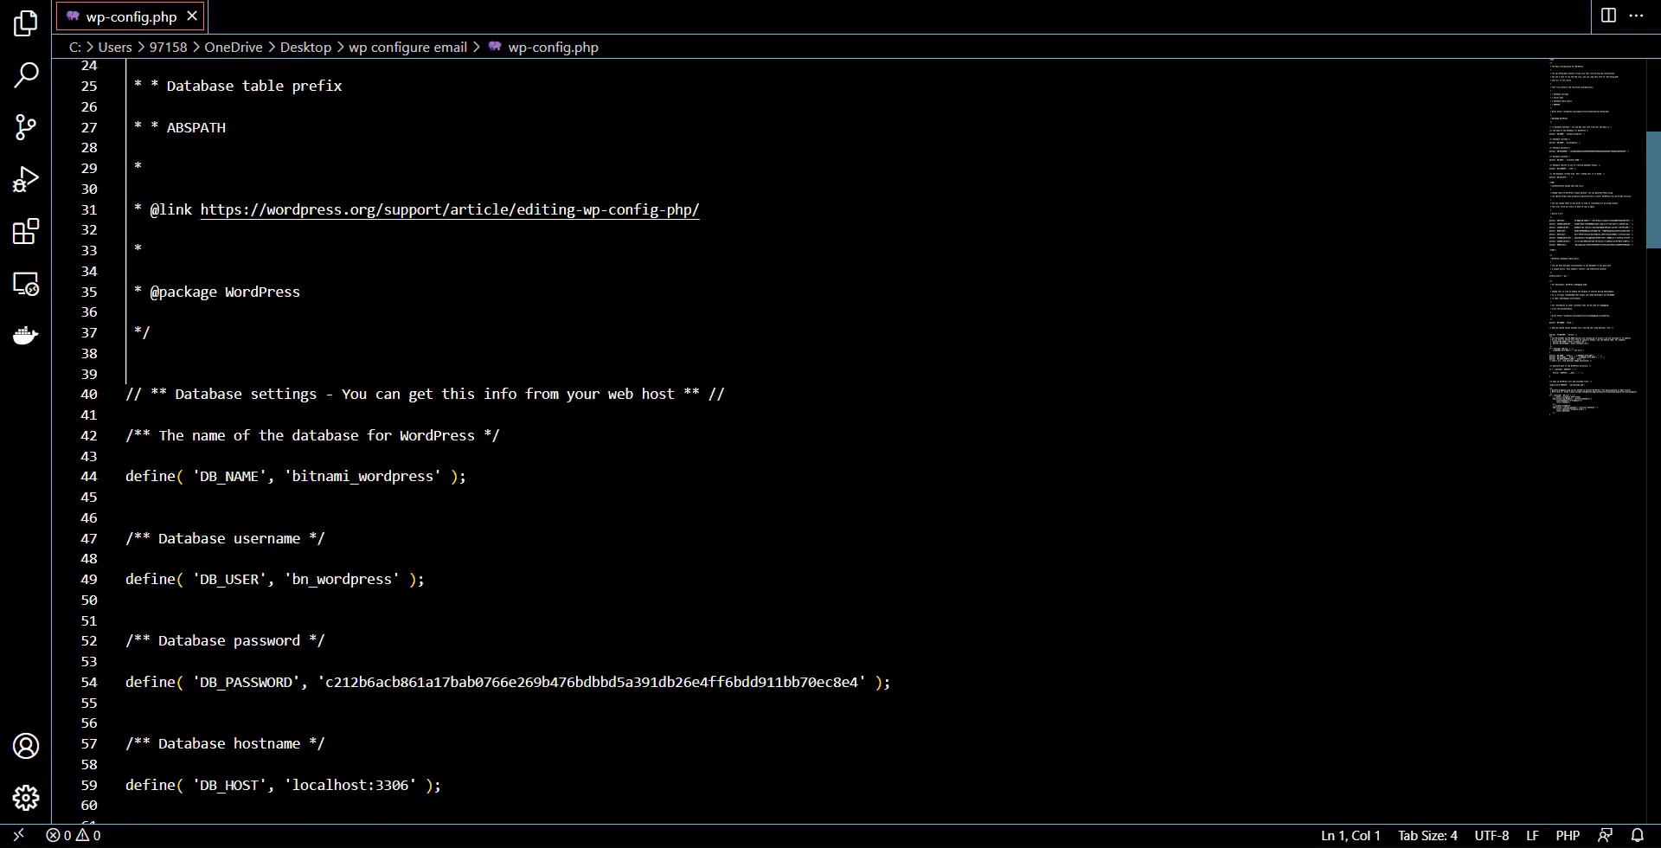
Step: Paste the SMTP define lines below the custom-values comment in wp-config.php and save it
scroll(830, 433, "down", 20)
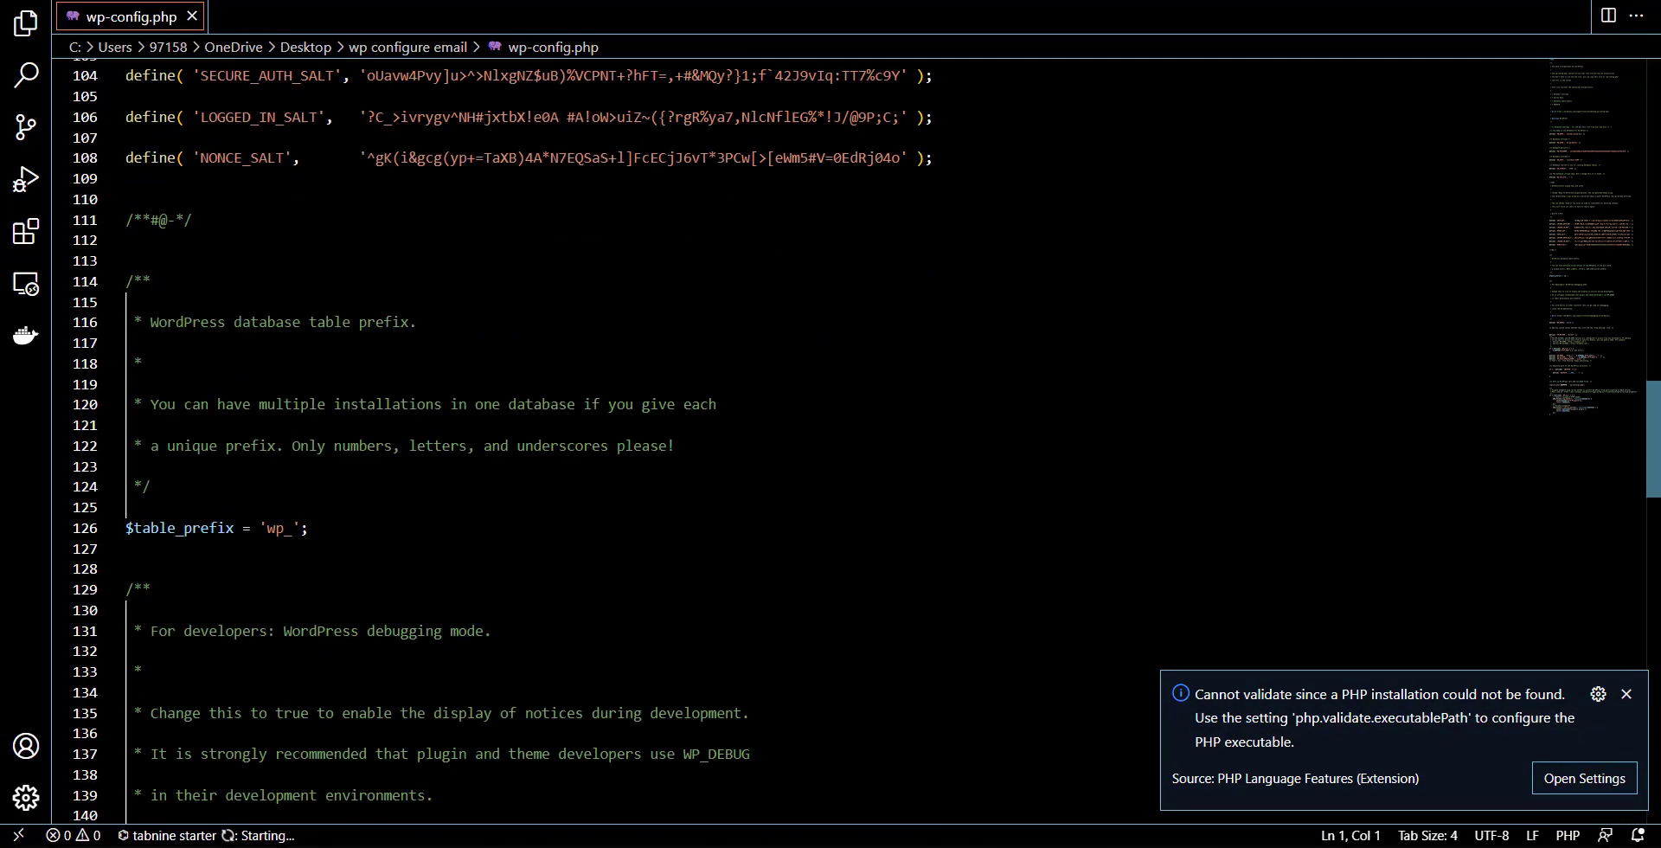
scroll(831, 432, "down", 1)
left_click(741, 190)
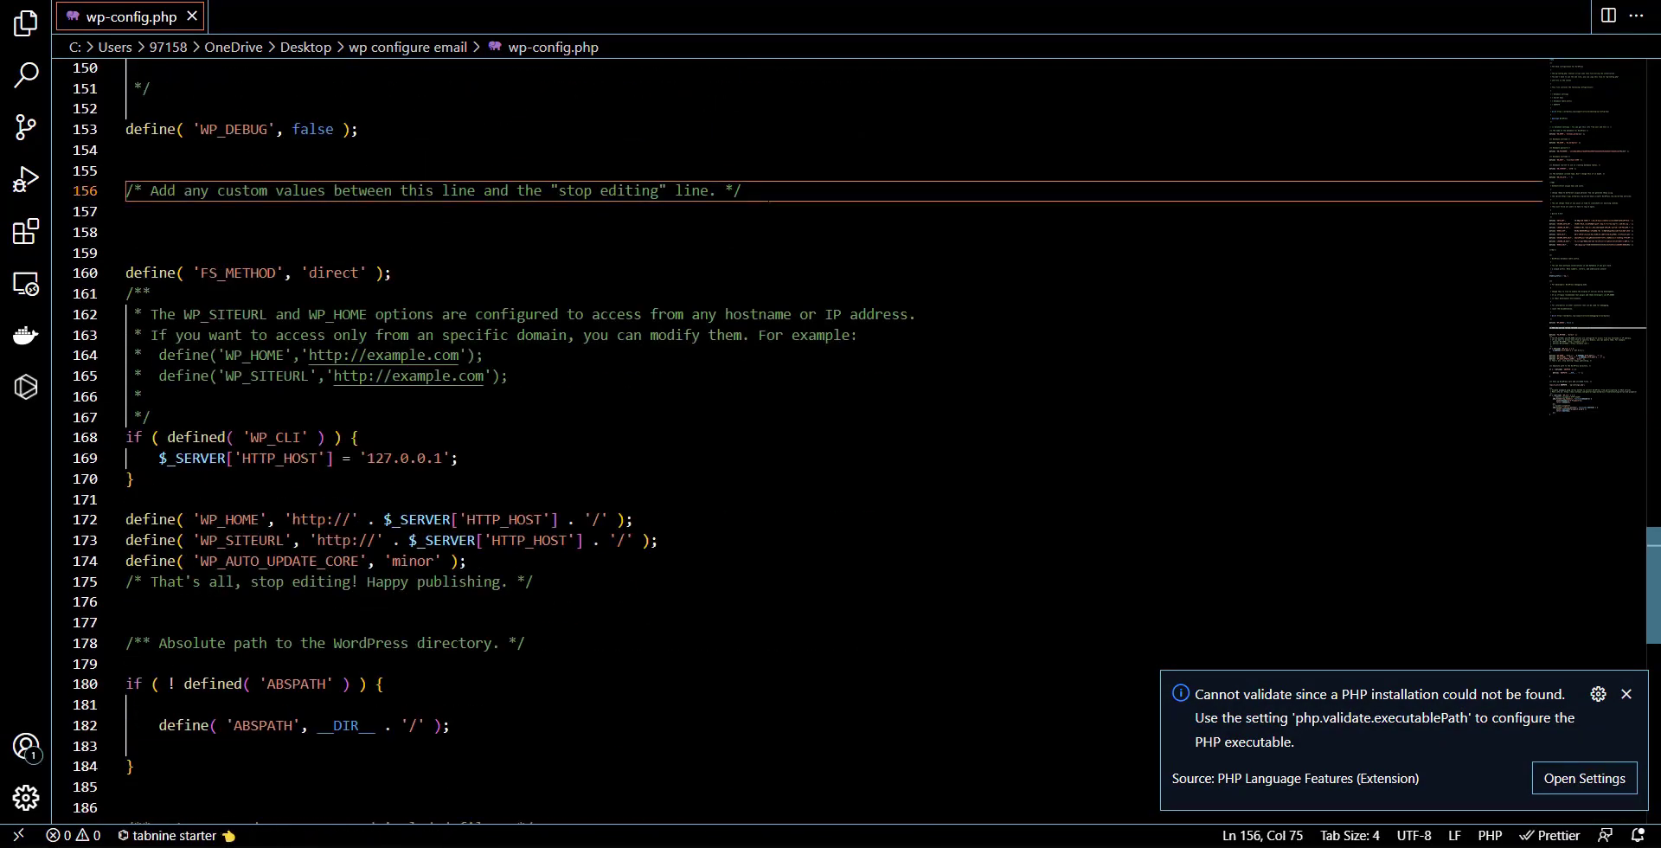
key("Return")
key("Return")
key("ctrl+v")
key("ctrl+s")
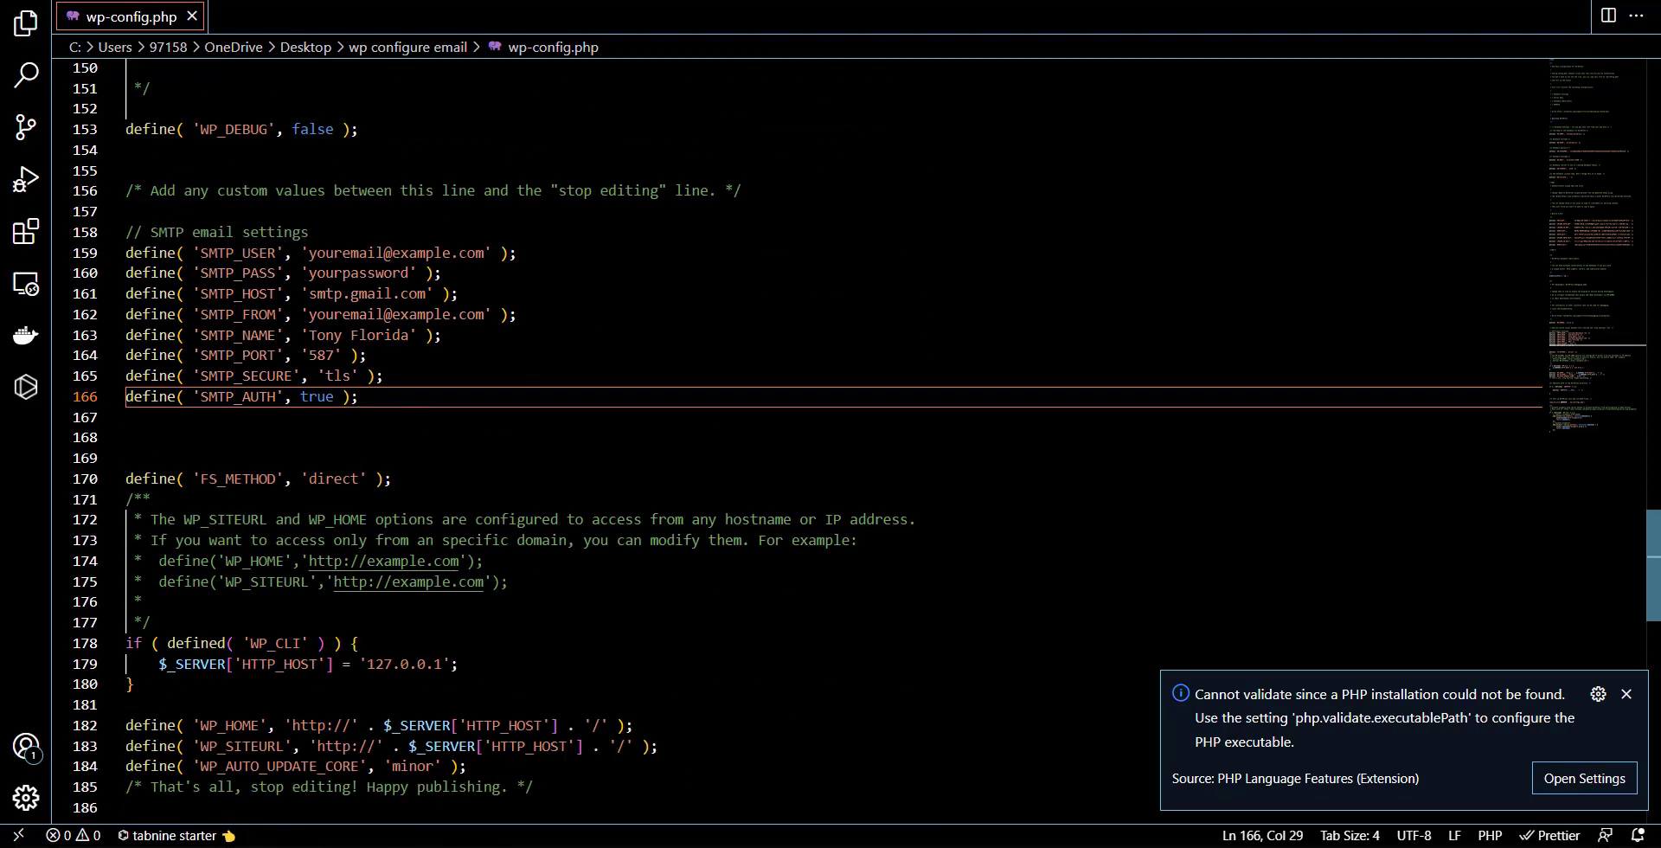
key("Escape")
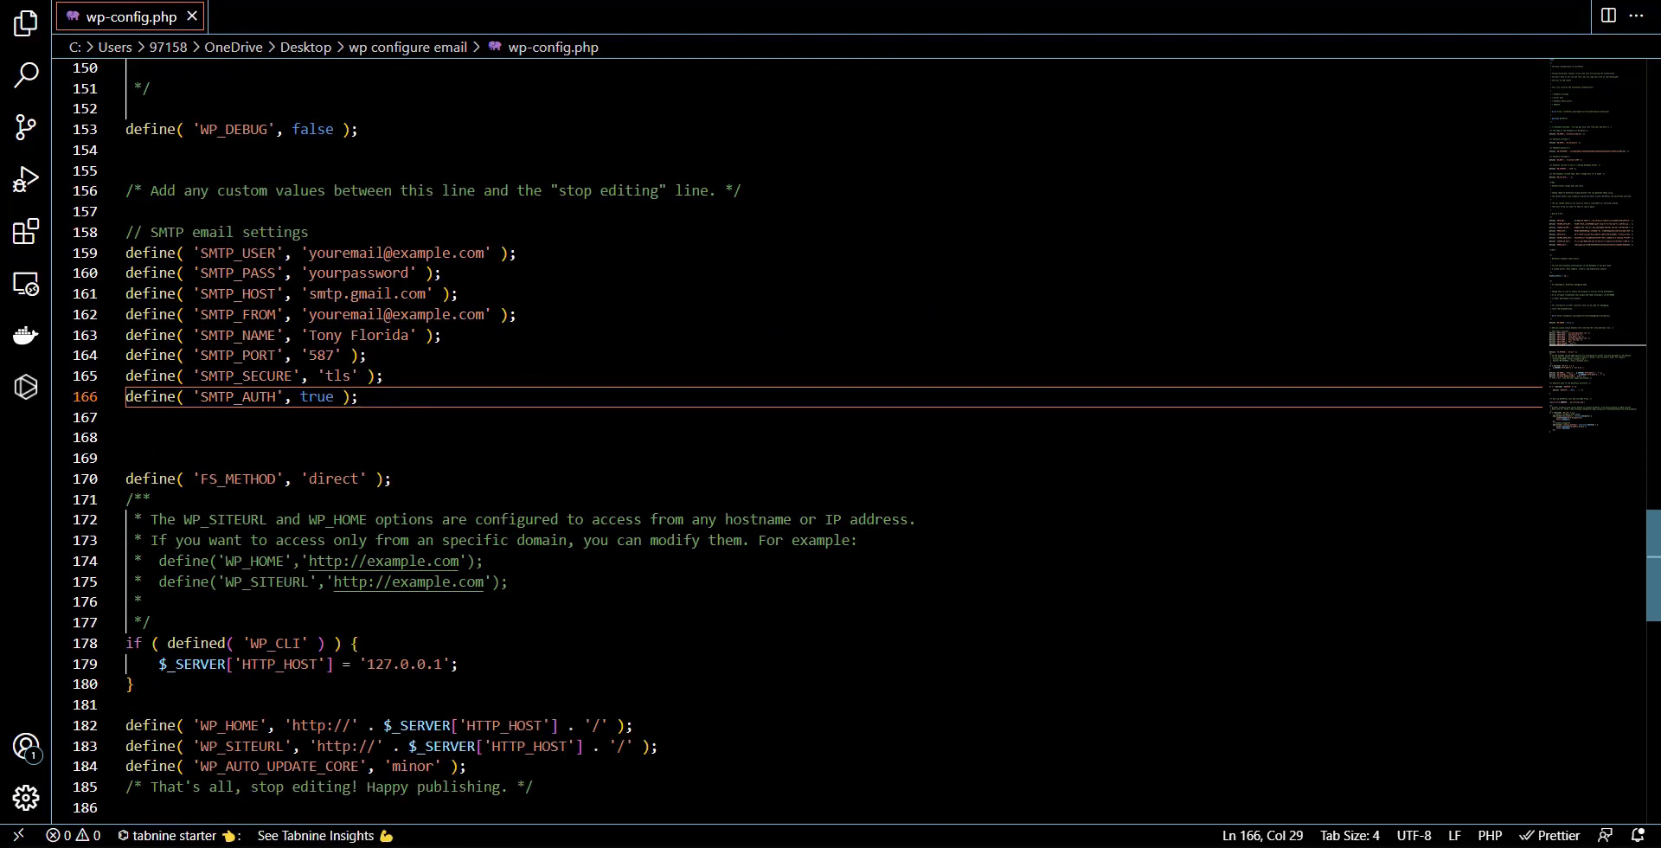
key("shift+Up")
key("shift+Up")
key("shift+Up")
key("shift+Up")
key("shift+Up")
key("shift+Up")
key("shift+Up")
key("shift+Home")
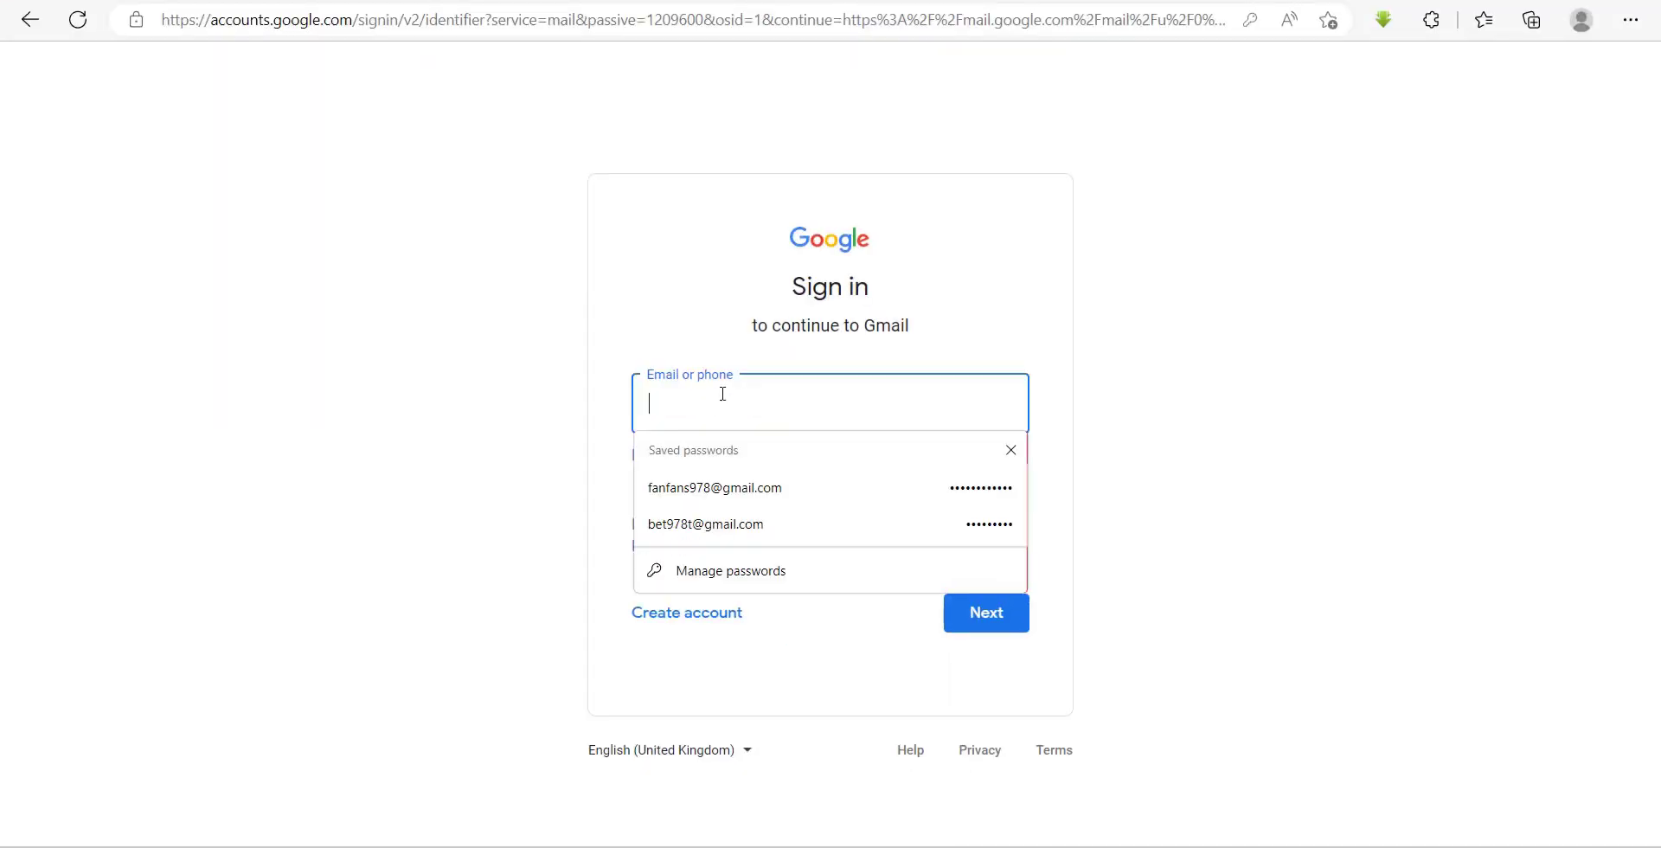
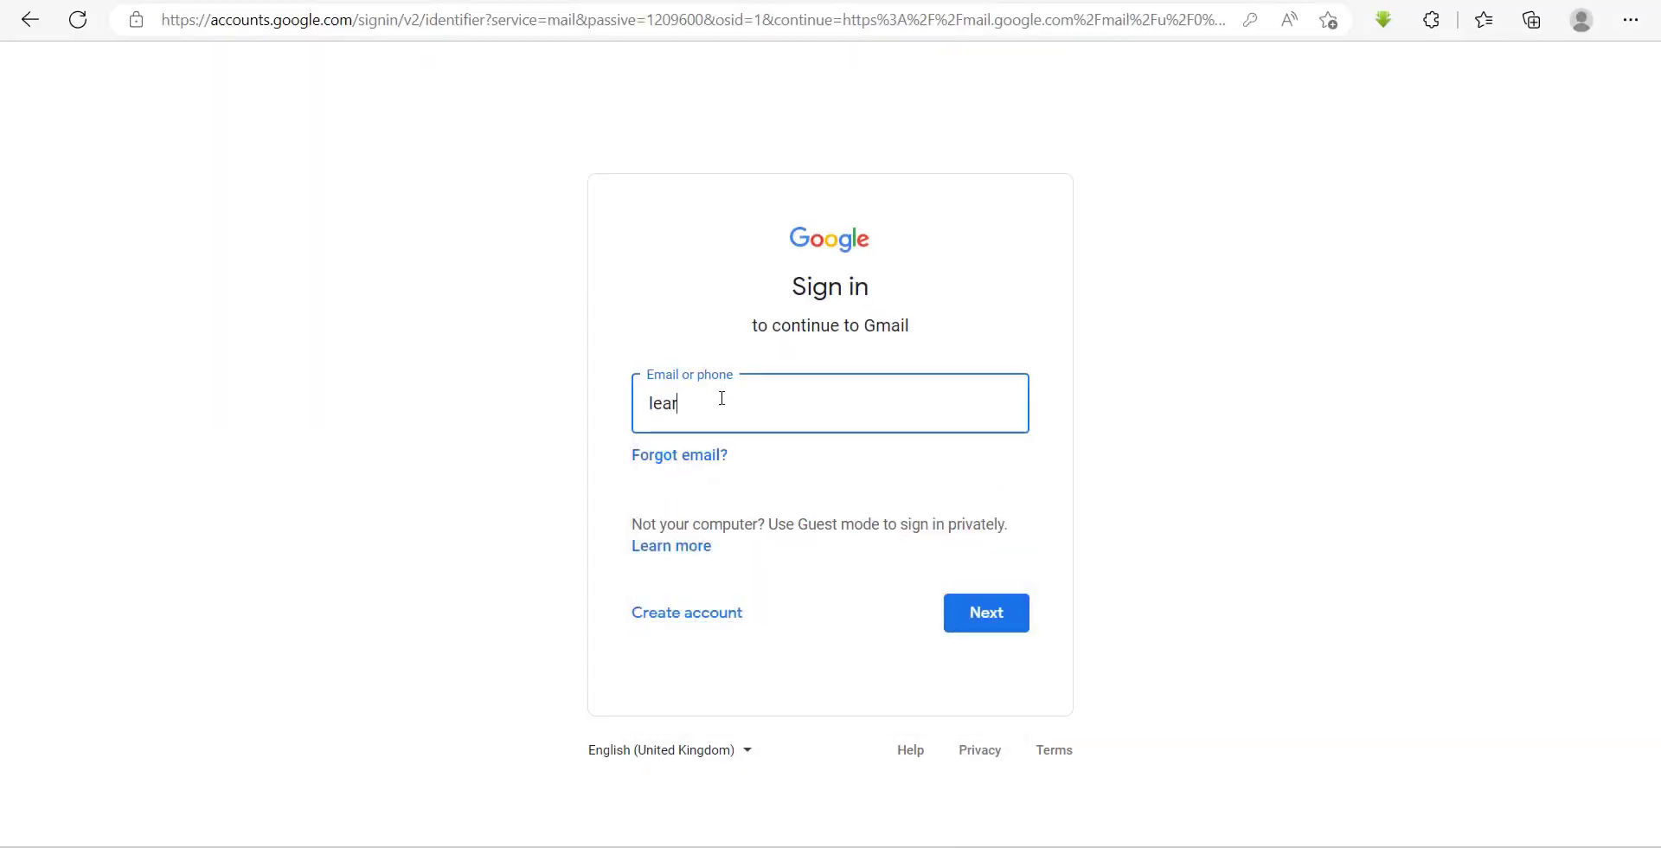
Step: Sign in to Gmail with the account's email address and password
key("Return")
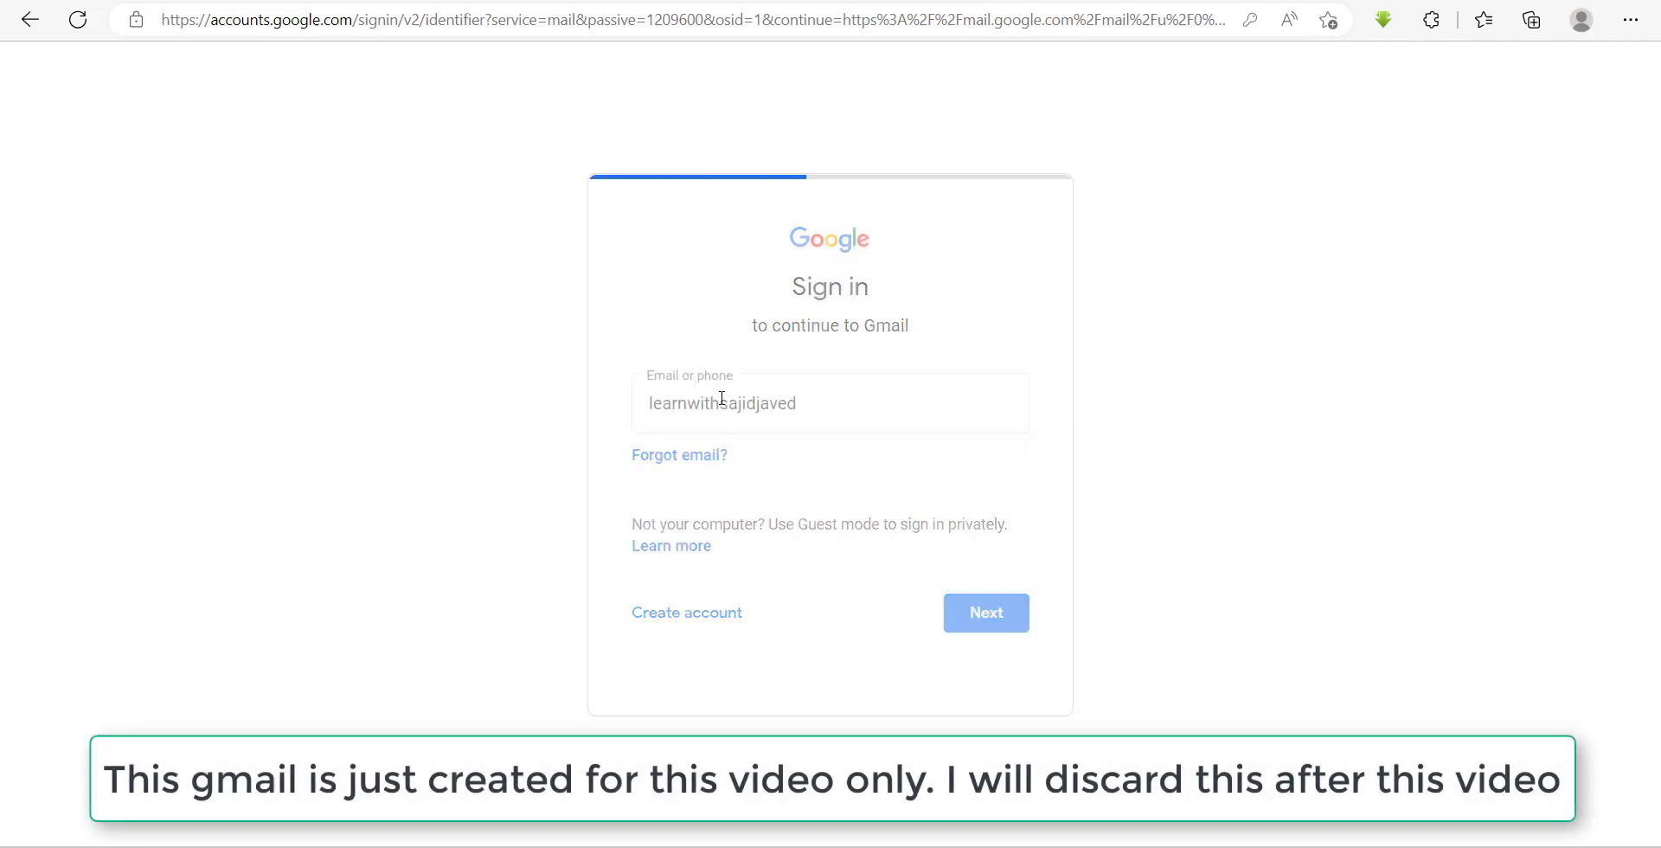
double_click(637, 430)
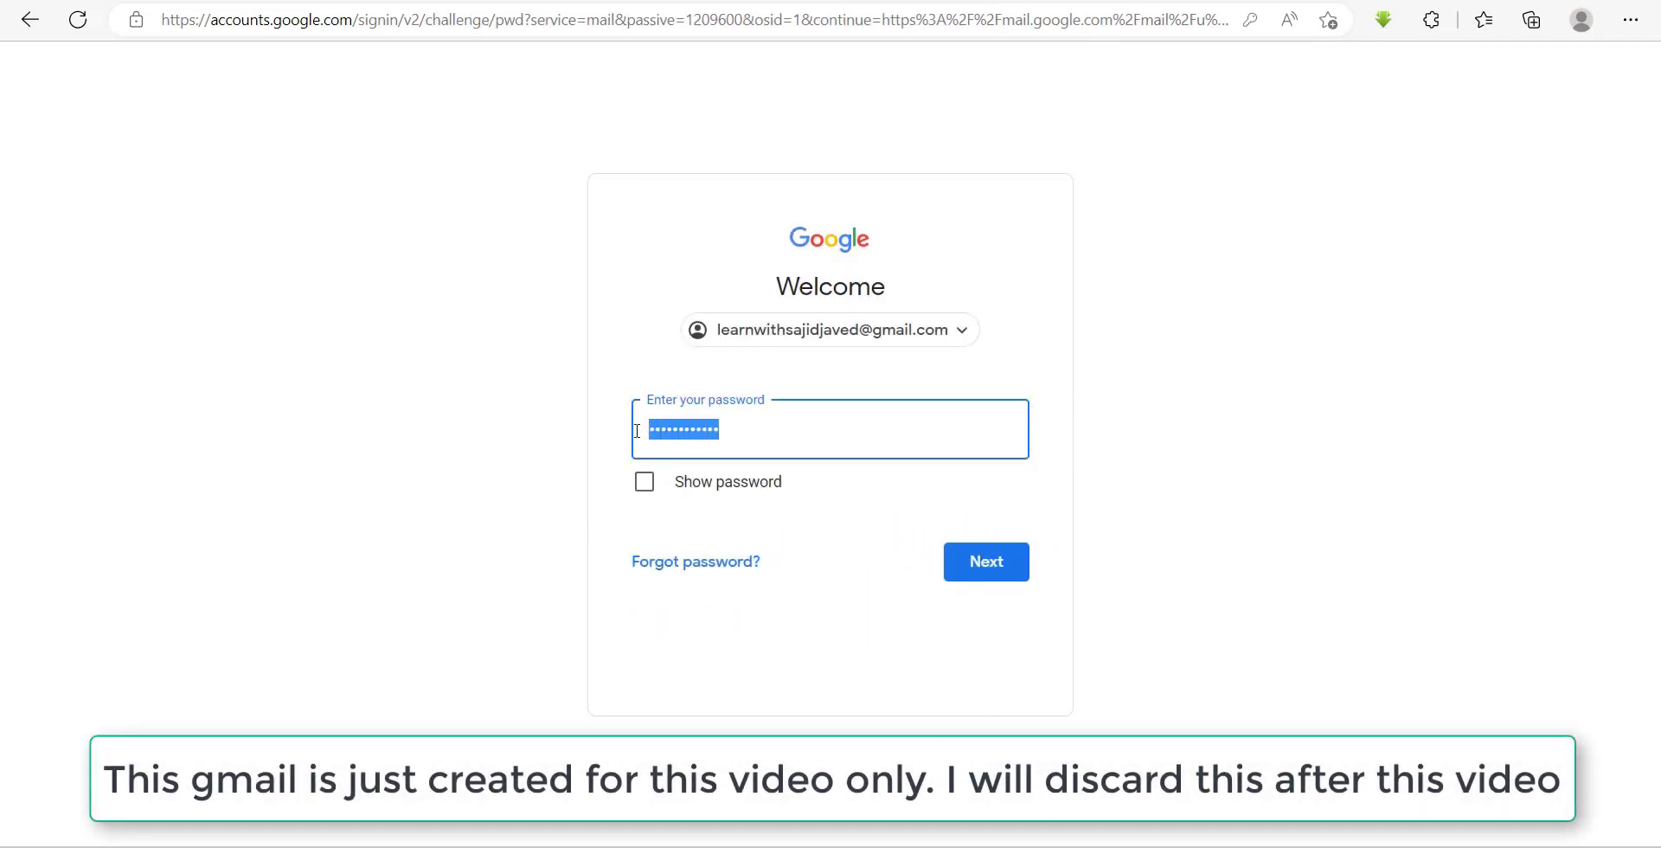
type("•••••••••••")
left_click(749, 487)
left_click(982, 560)
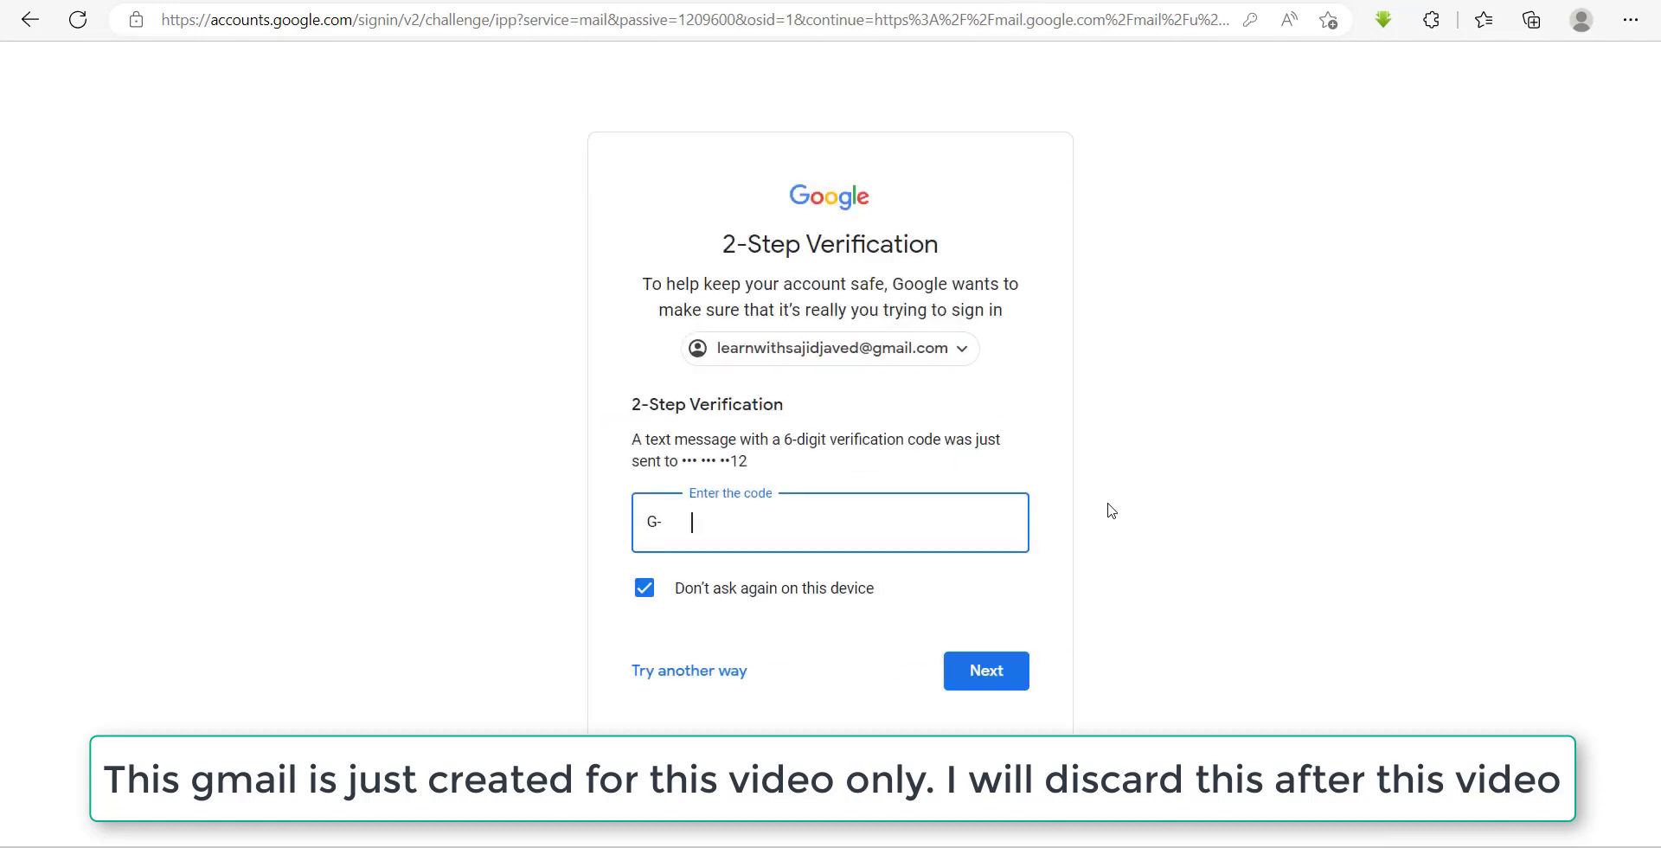
Step: Enter the SMS 2-Step Verification code to finish signing in
left_click(171, 548)
left_click(745, 531)
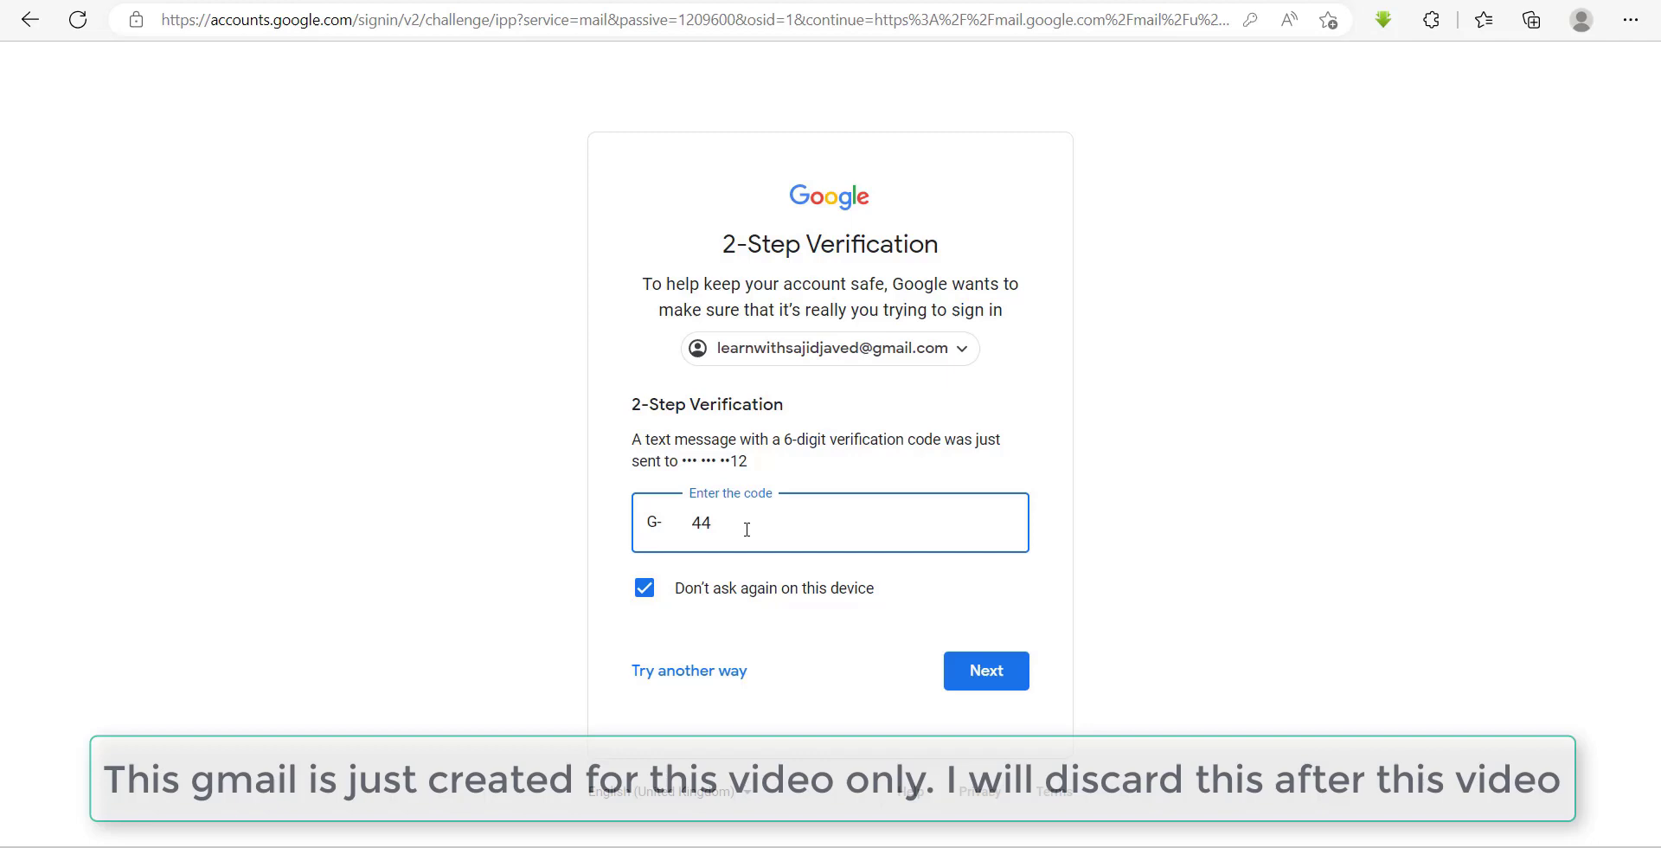
key("Return")
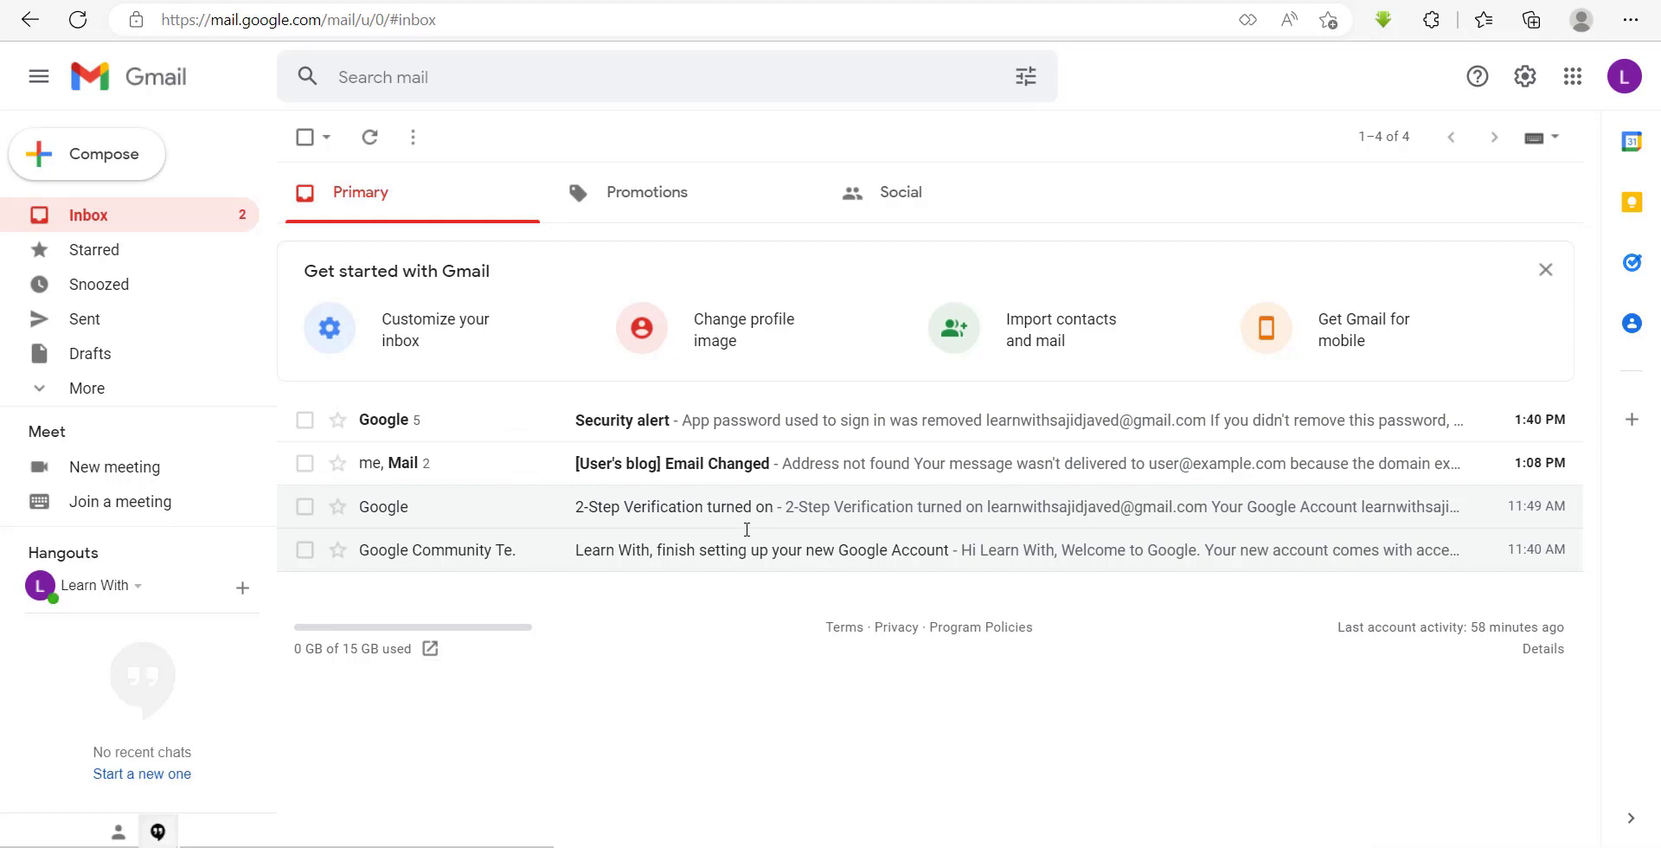
Step: Go to Manage your Google Account > Security and choose App passwords under Signing in to Google
left_click(1614, 87)
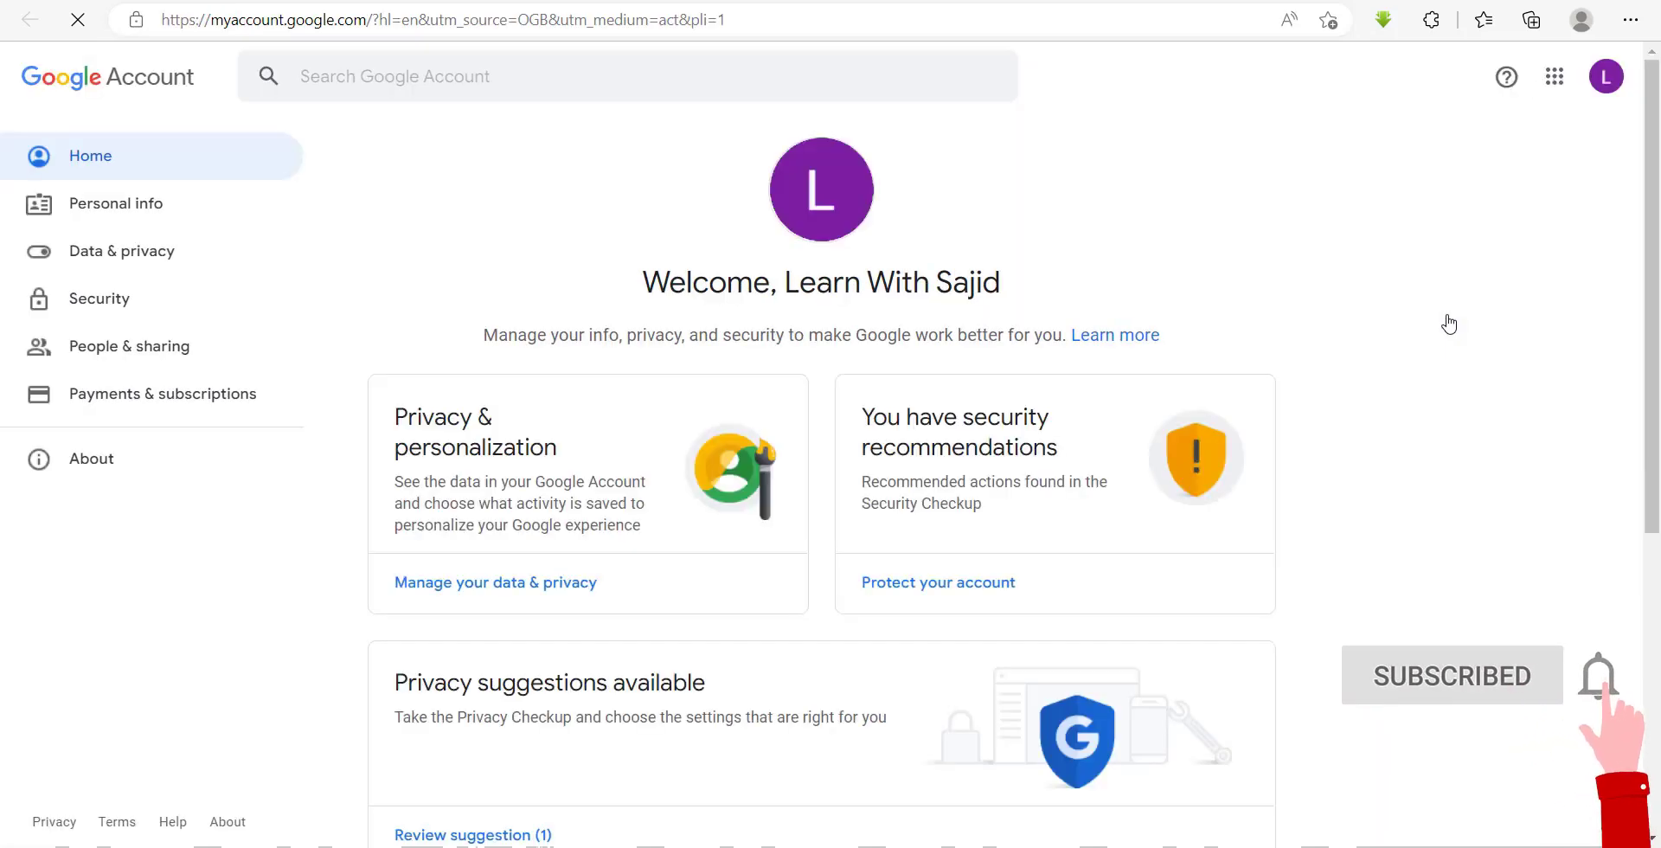
left_click(141, 317)
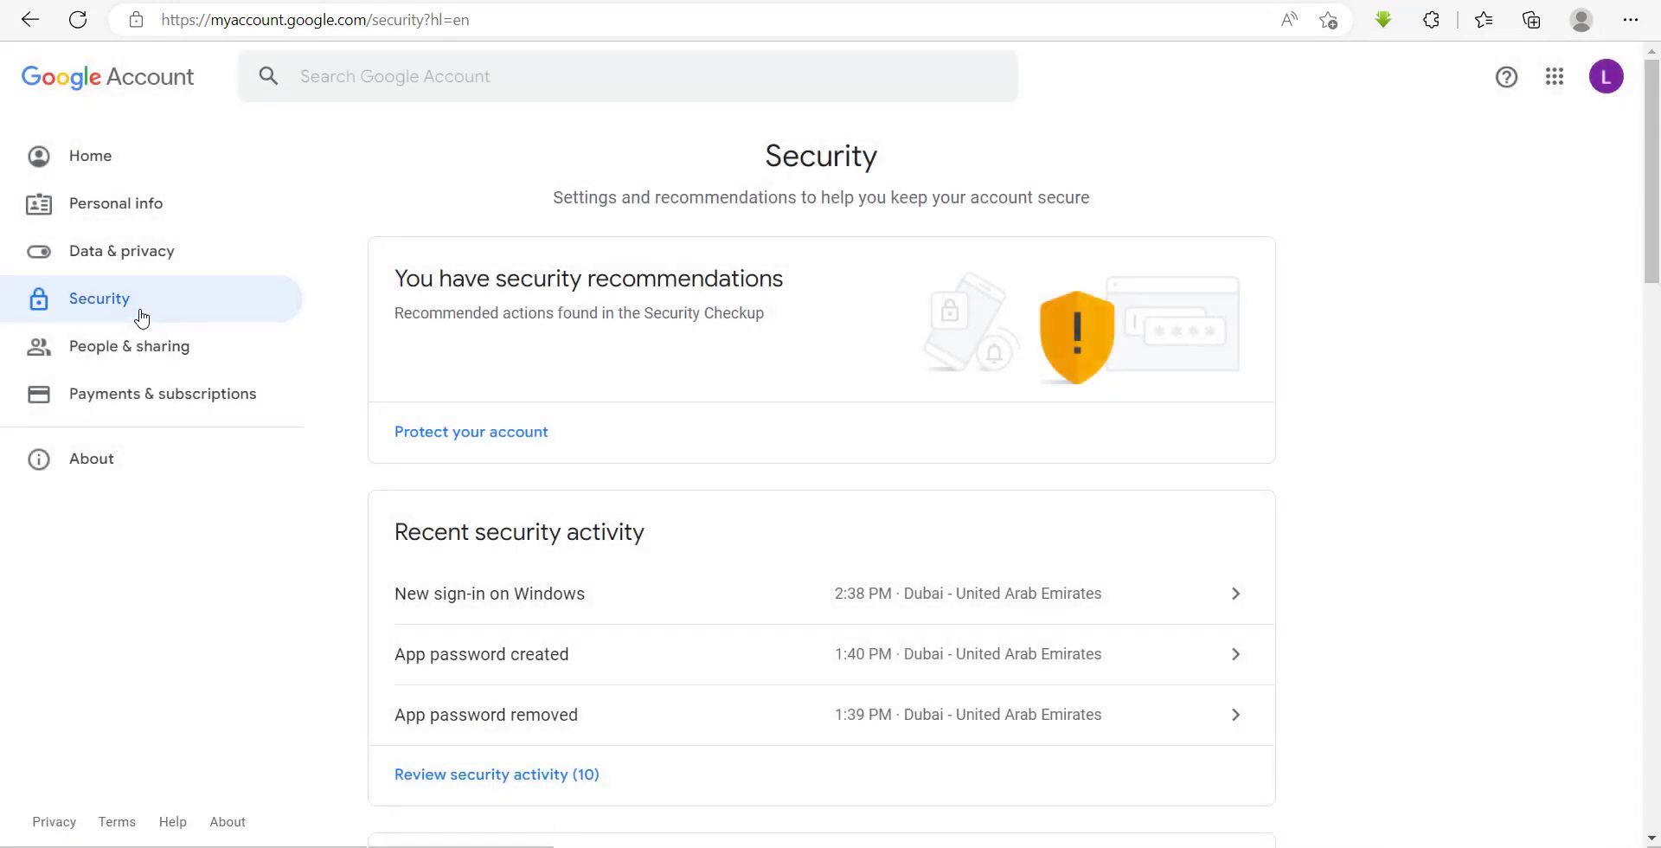
scroll(344, 467, "down", 8)
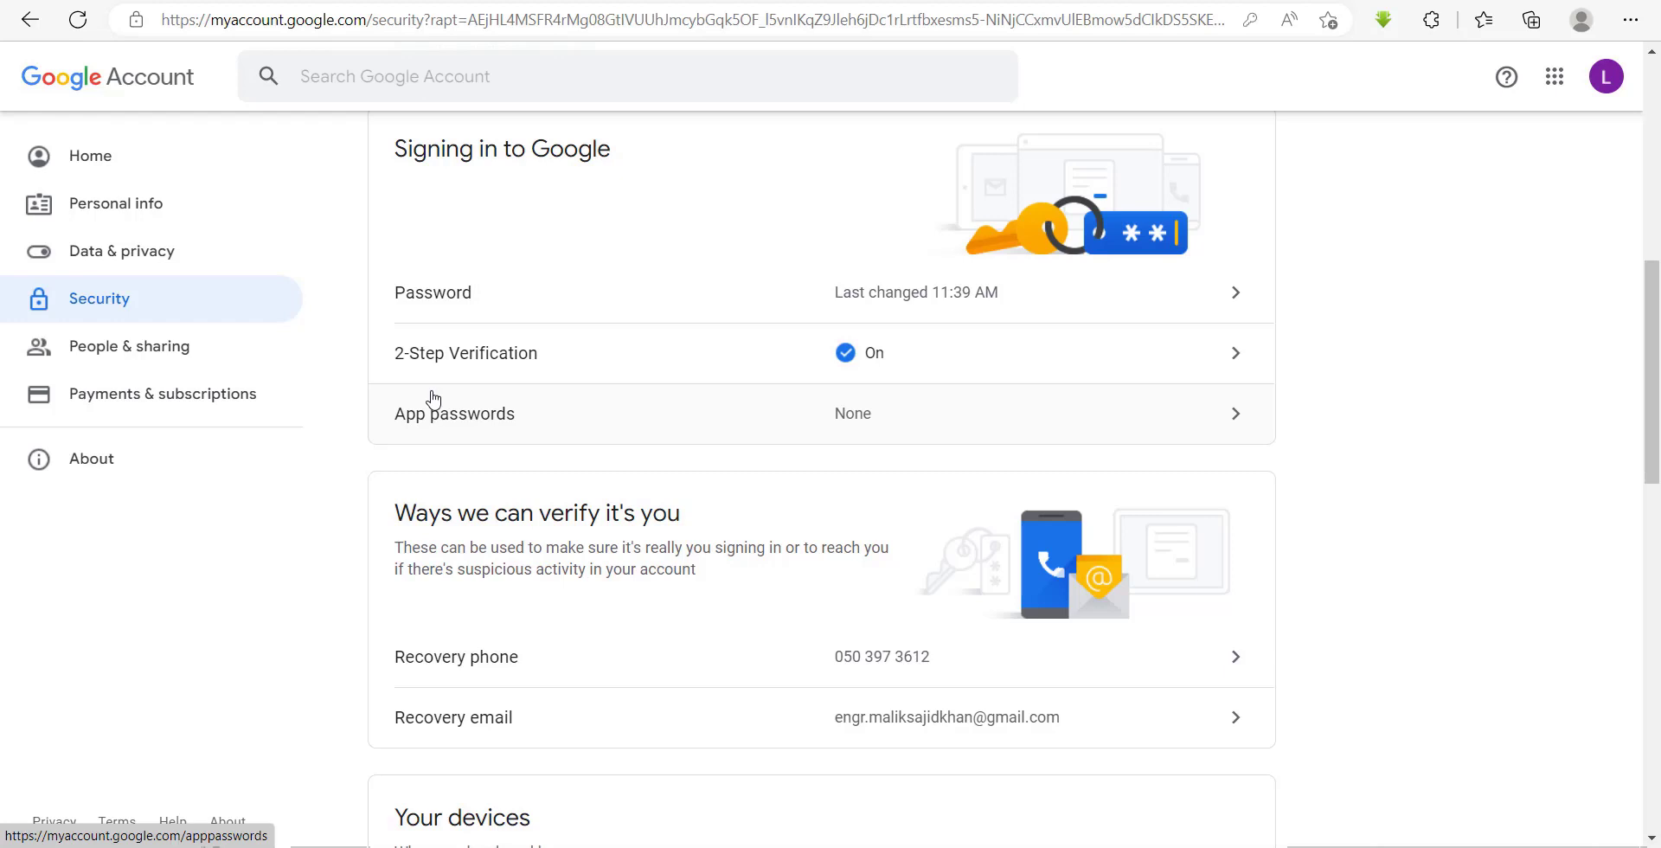
left_click(461, 432)
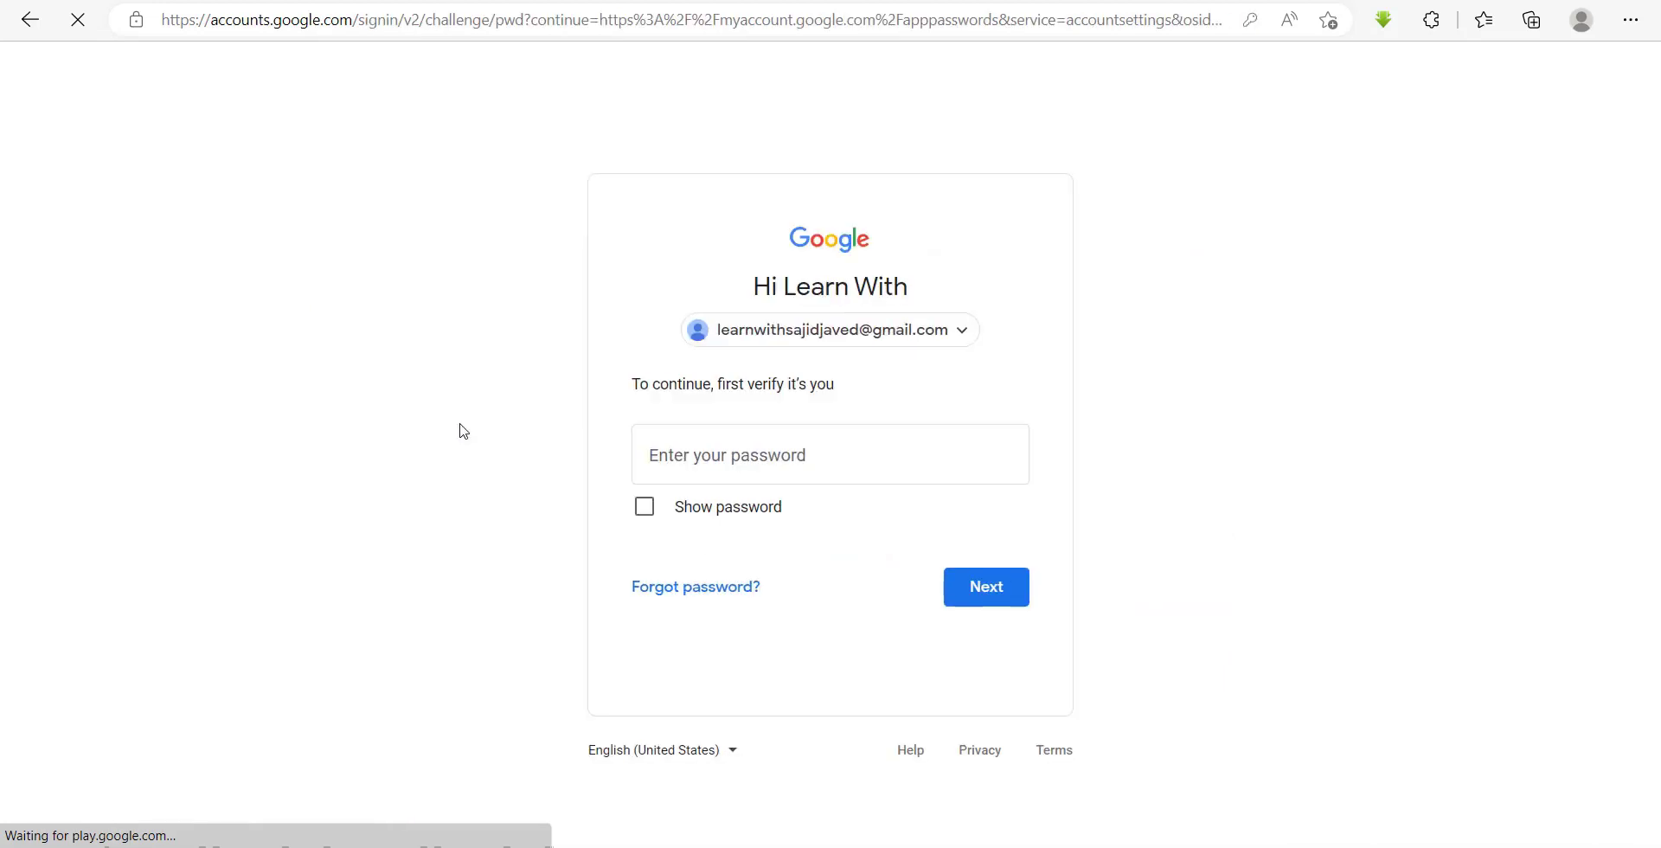
Step: Re-enter the account password, then generate a Mail app password with the custom device name 'WP'
type("**********")
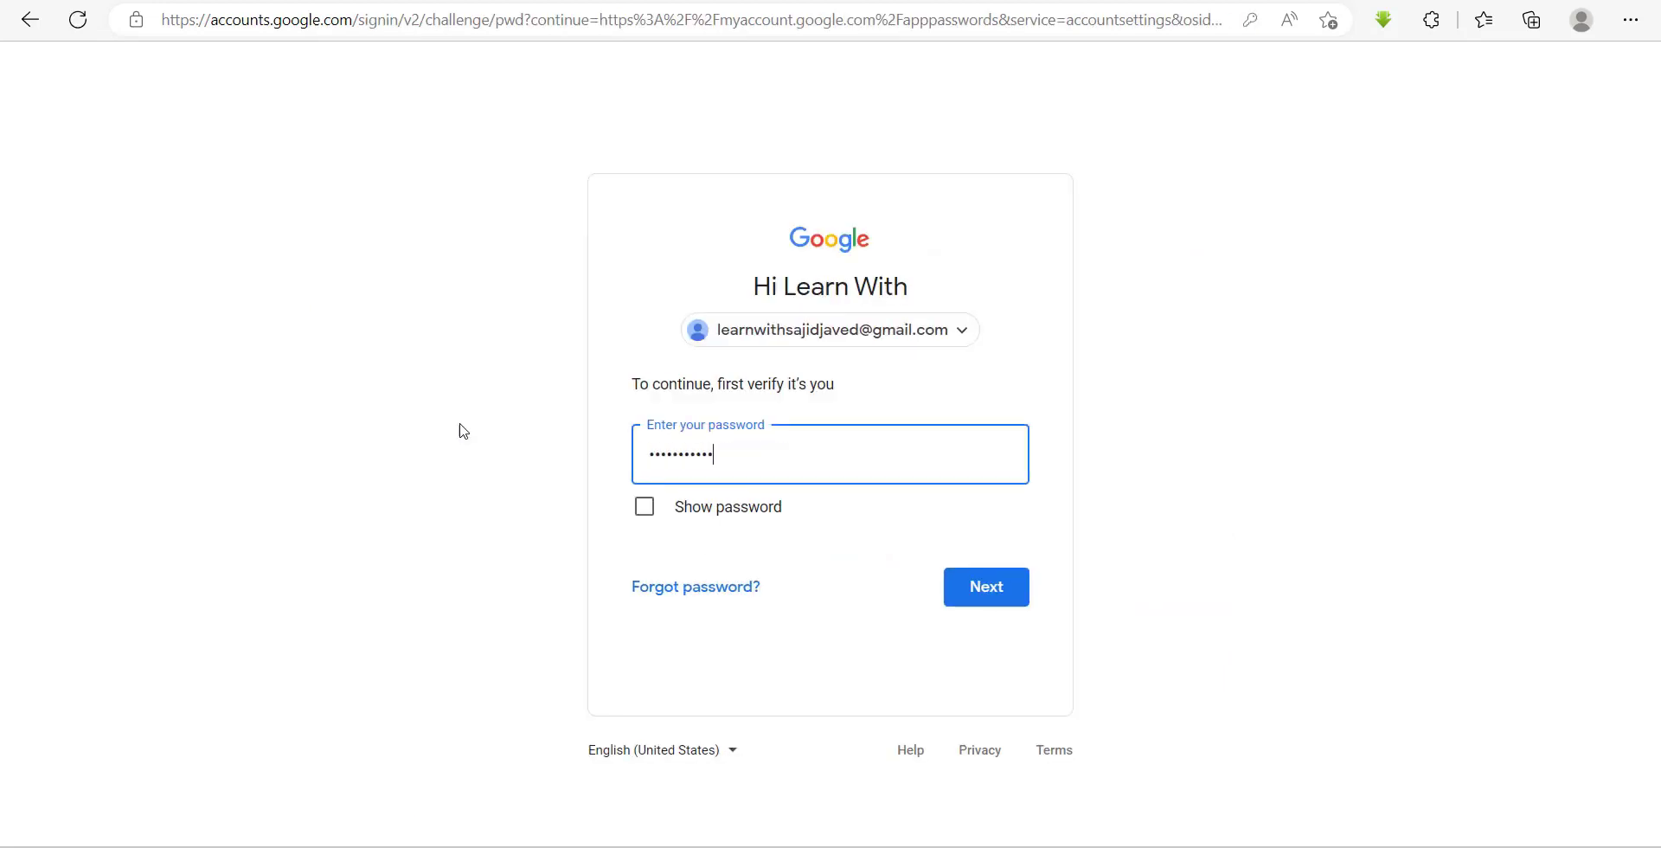
key("Return")
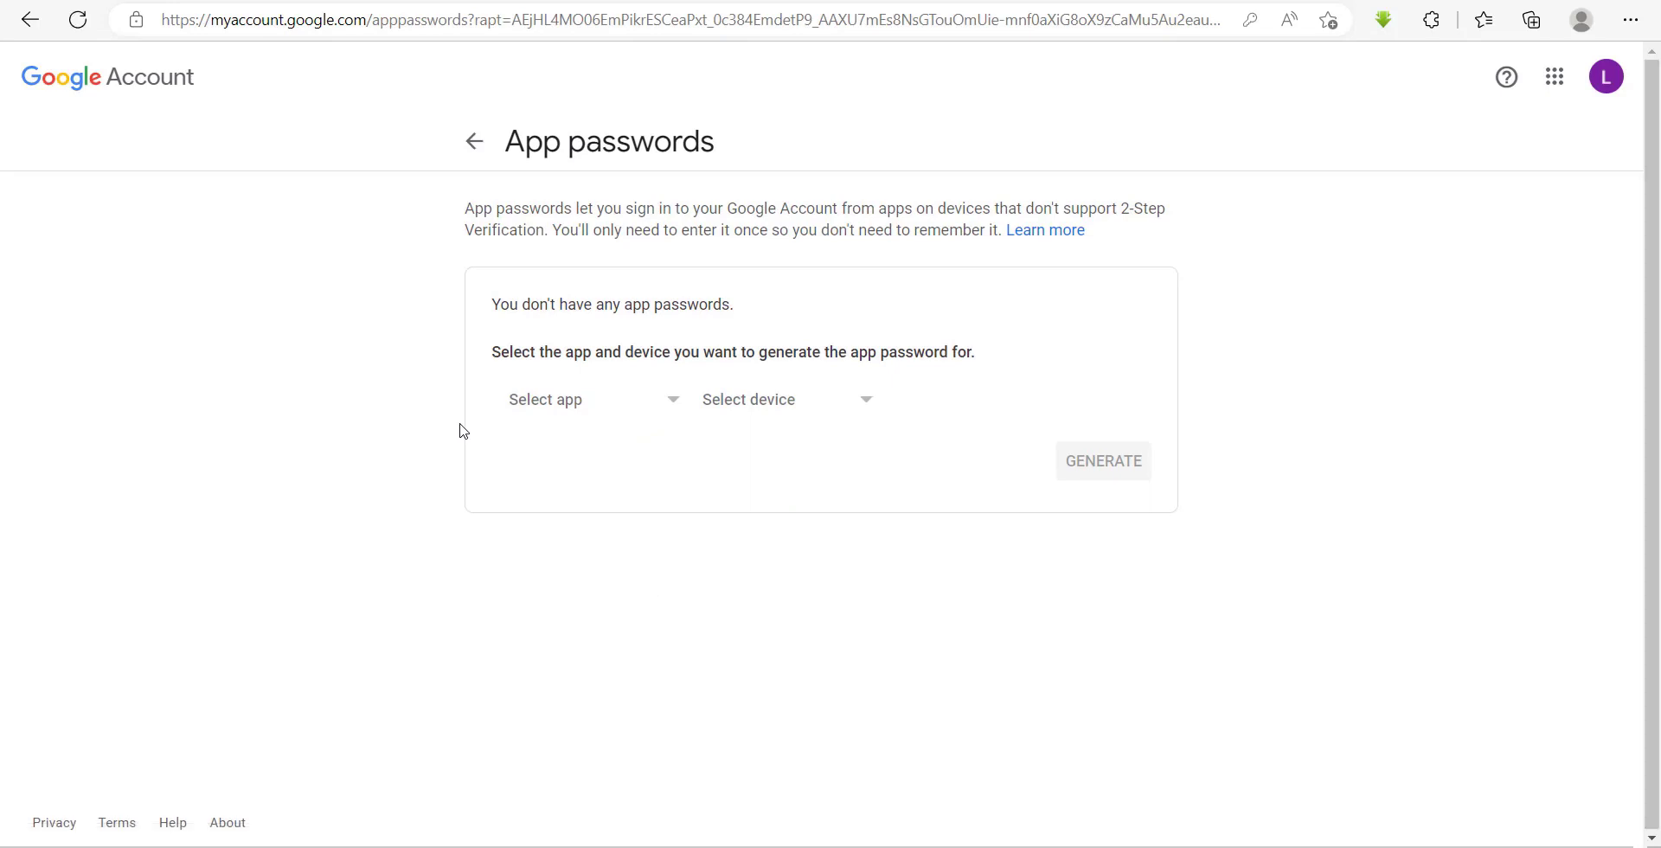
left_click(600, 405)
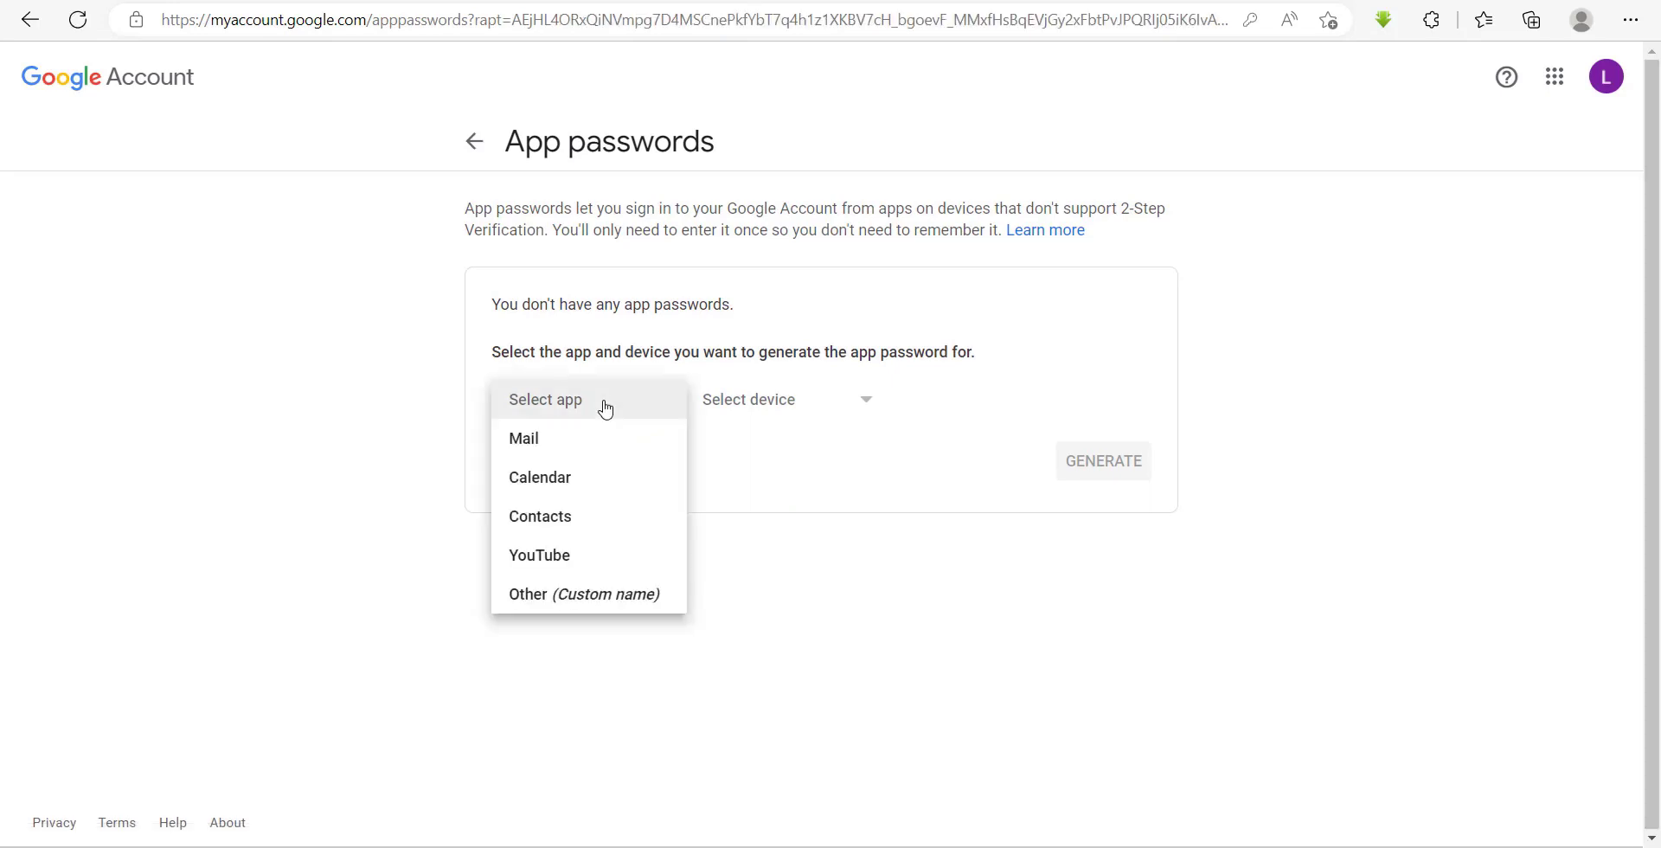
left_click(546, 449)
left_click(811, 407)
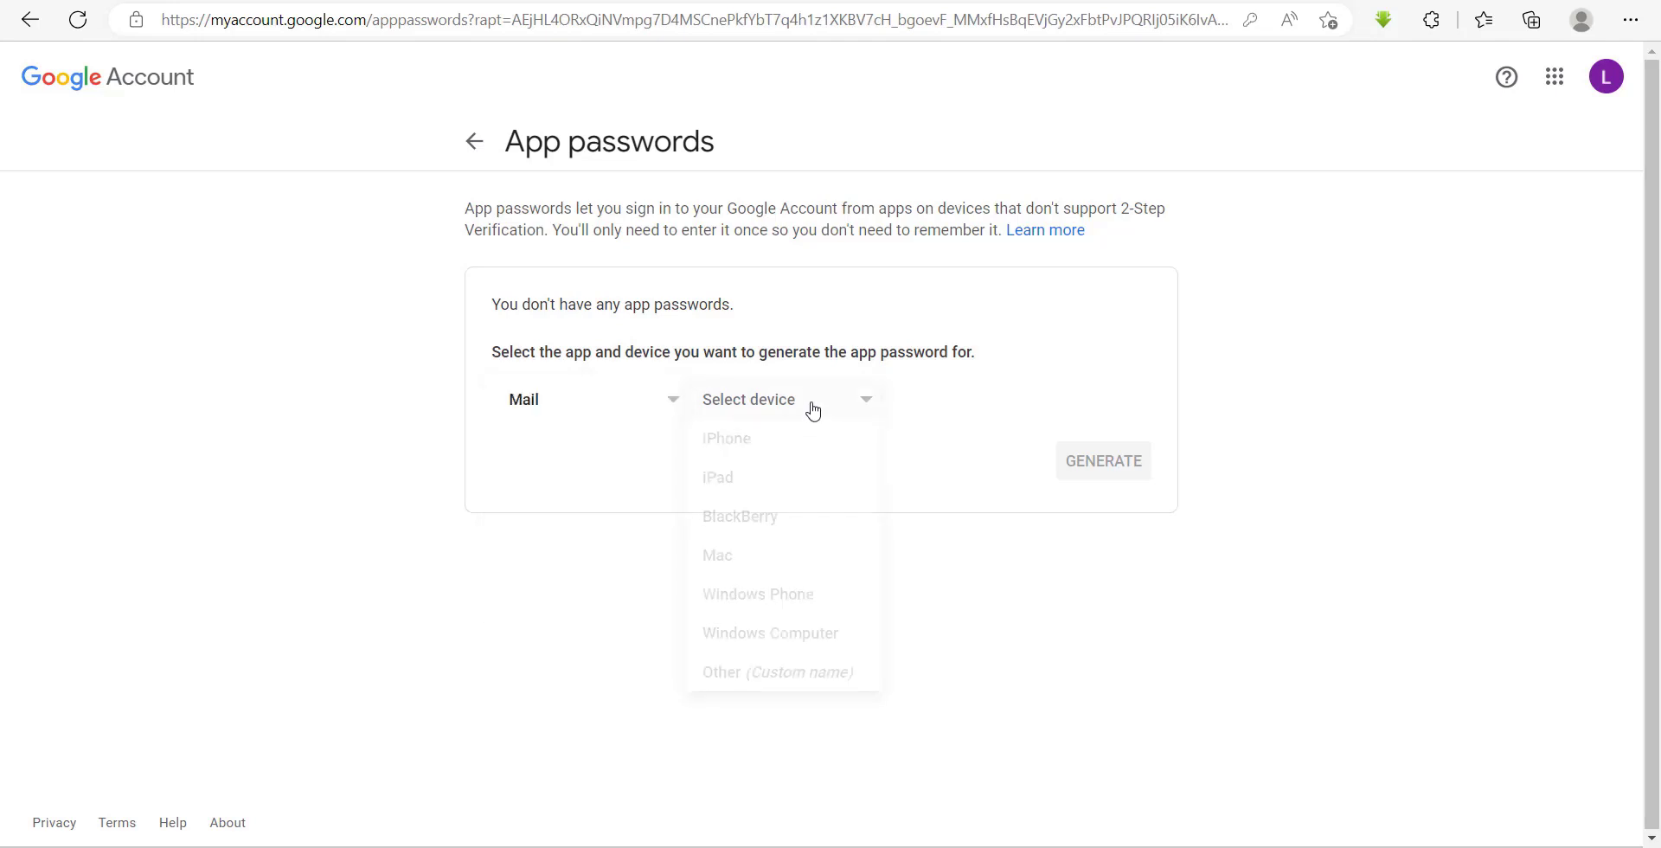
left_click(784, 677)
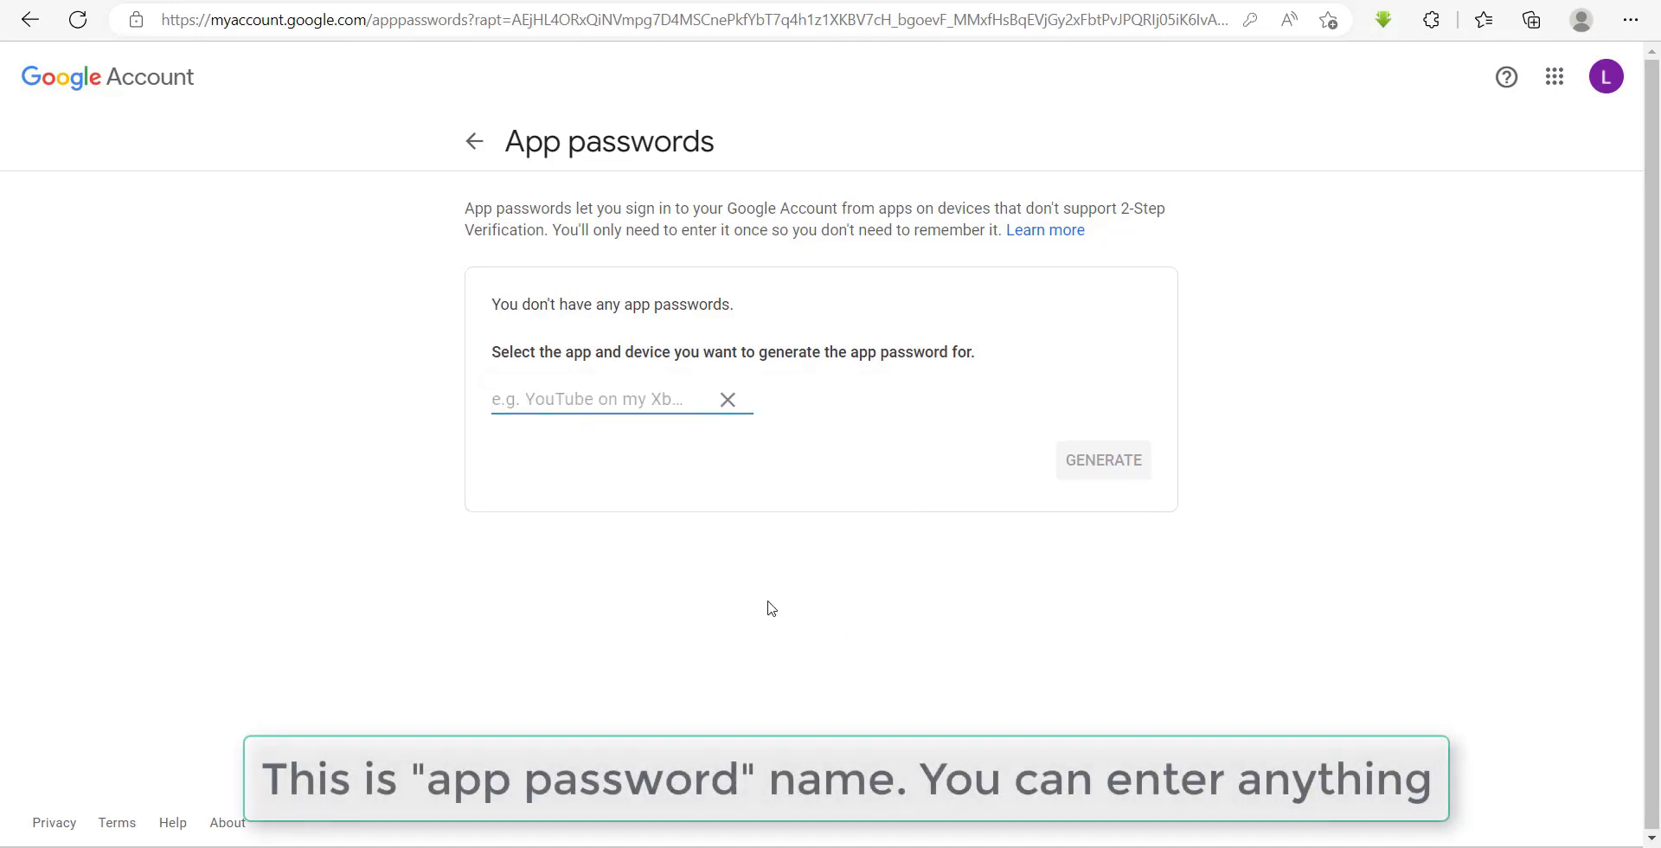
type("WP")
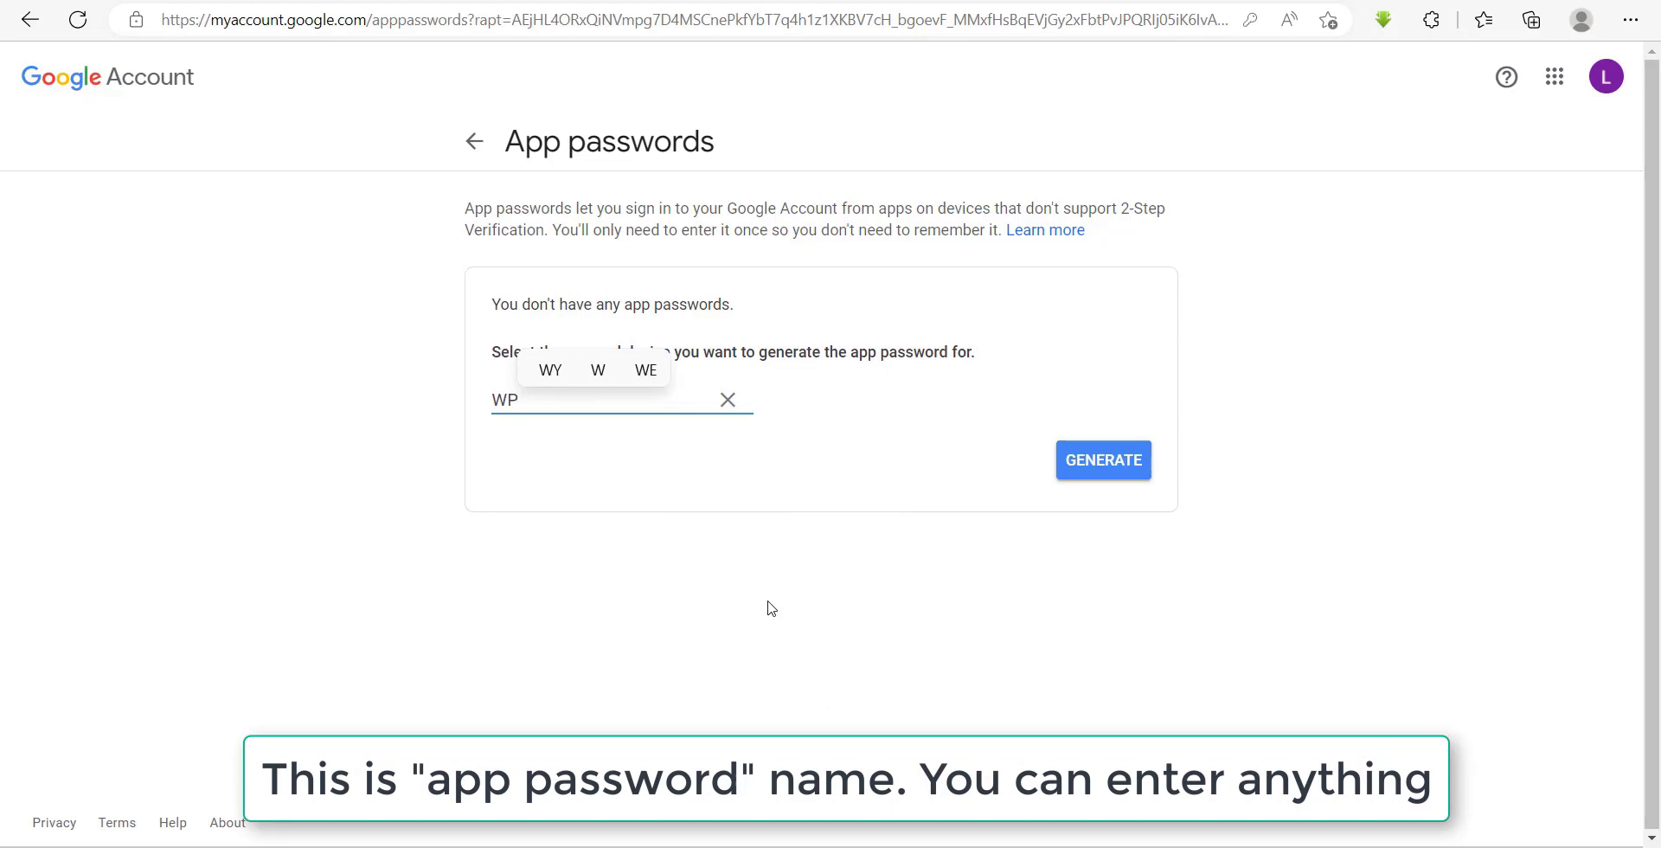
left_click(1131, 468)
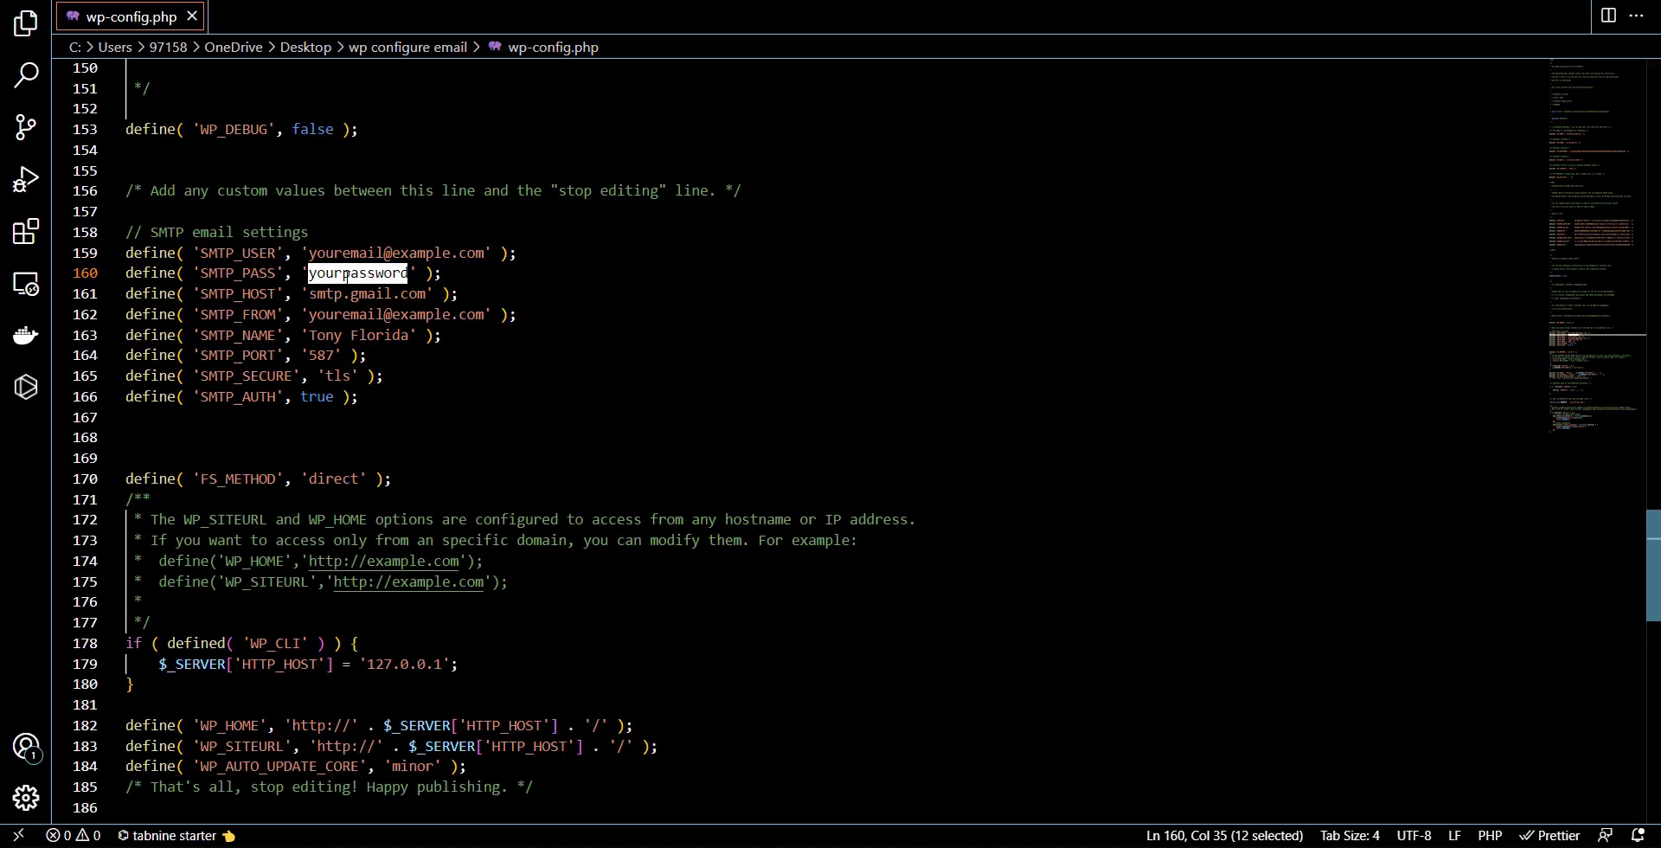
Step: Paste the app password into SMTP_PASS and replace the SMTP_USER placeholder with the Gmail address
key("ctrl+v")
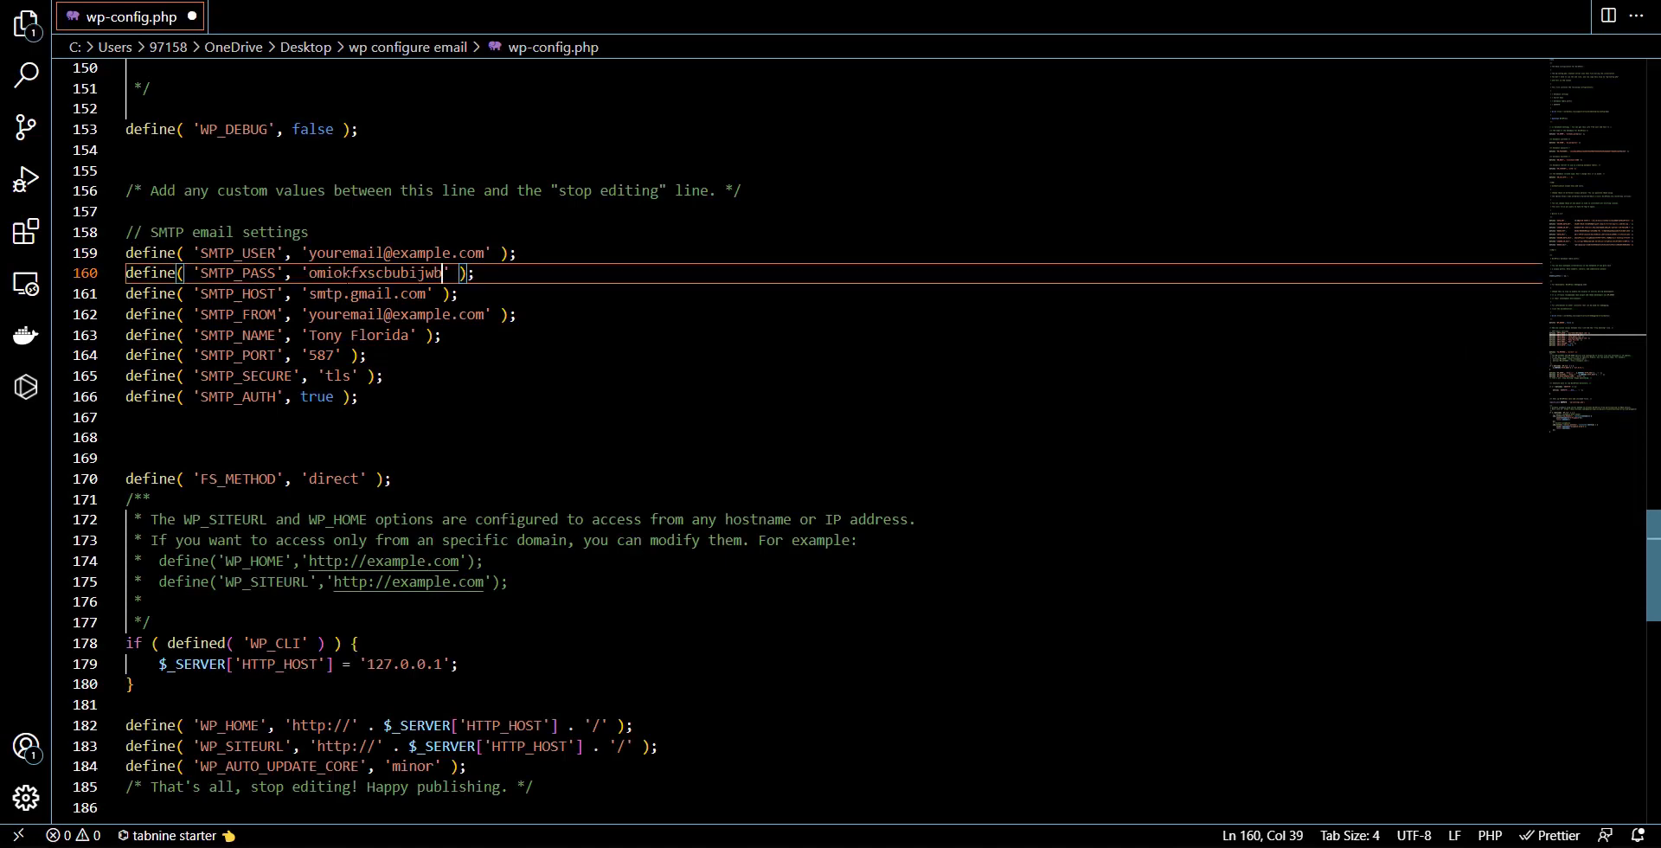
left_click_drag(485, 252, 310, 253)
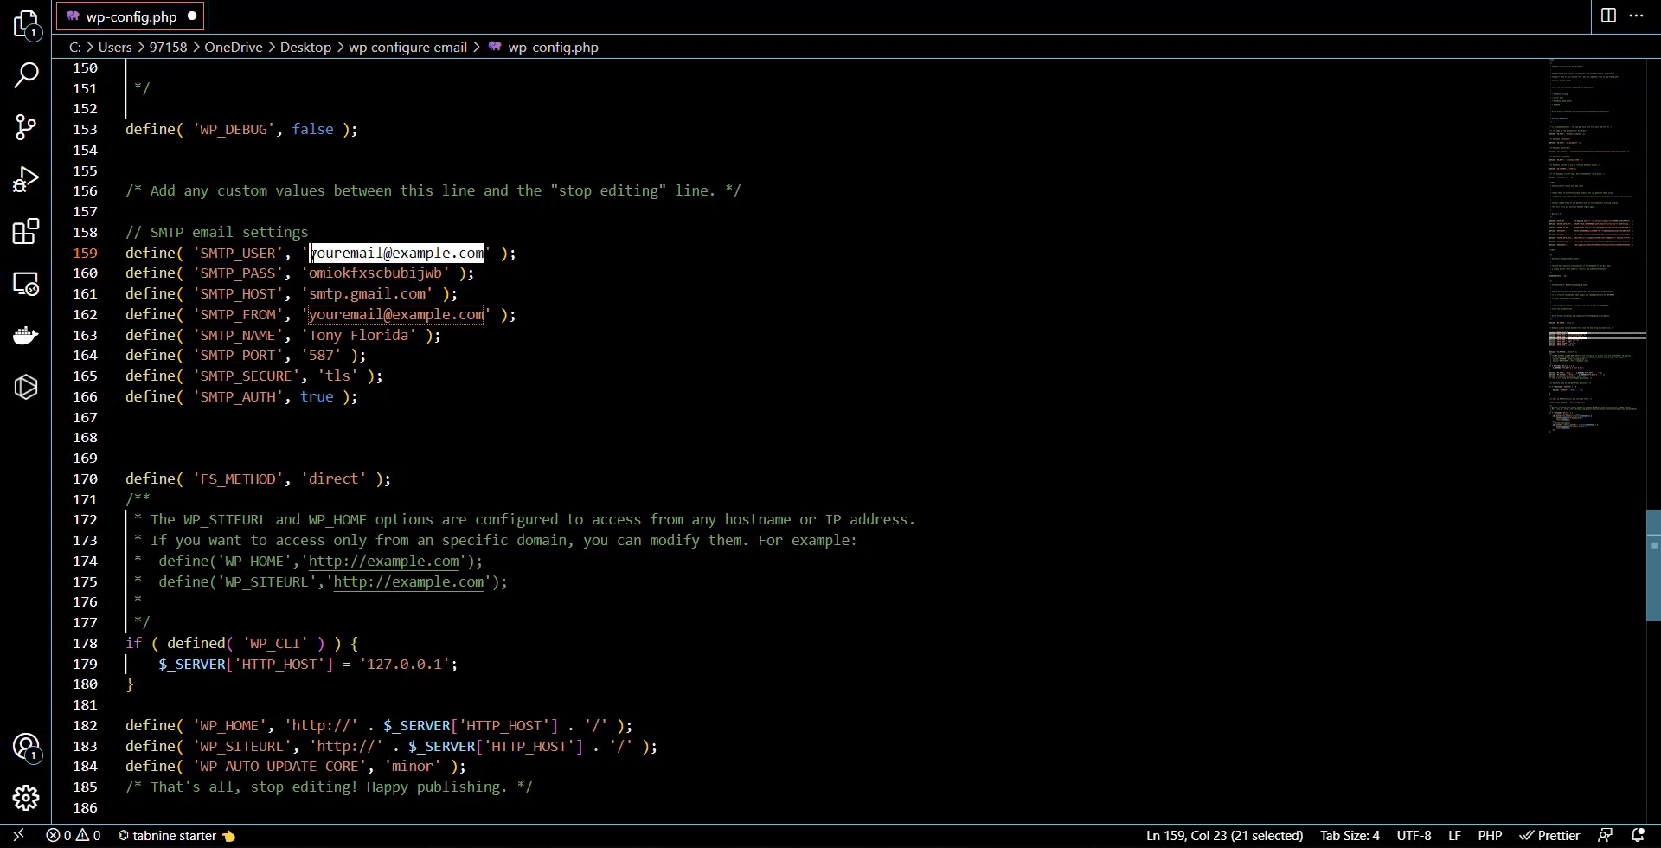
key("BackSpace")
type("tonyfl")
key("BackSpace")
key("BackSpace")
key("BackSpace")
key("BackSpace")
key("BackSpace")
key("BackSpace")
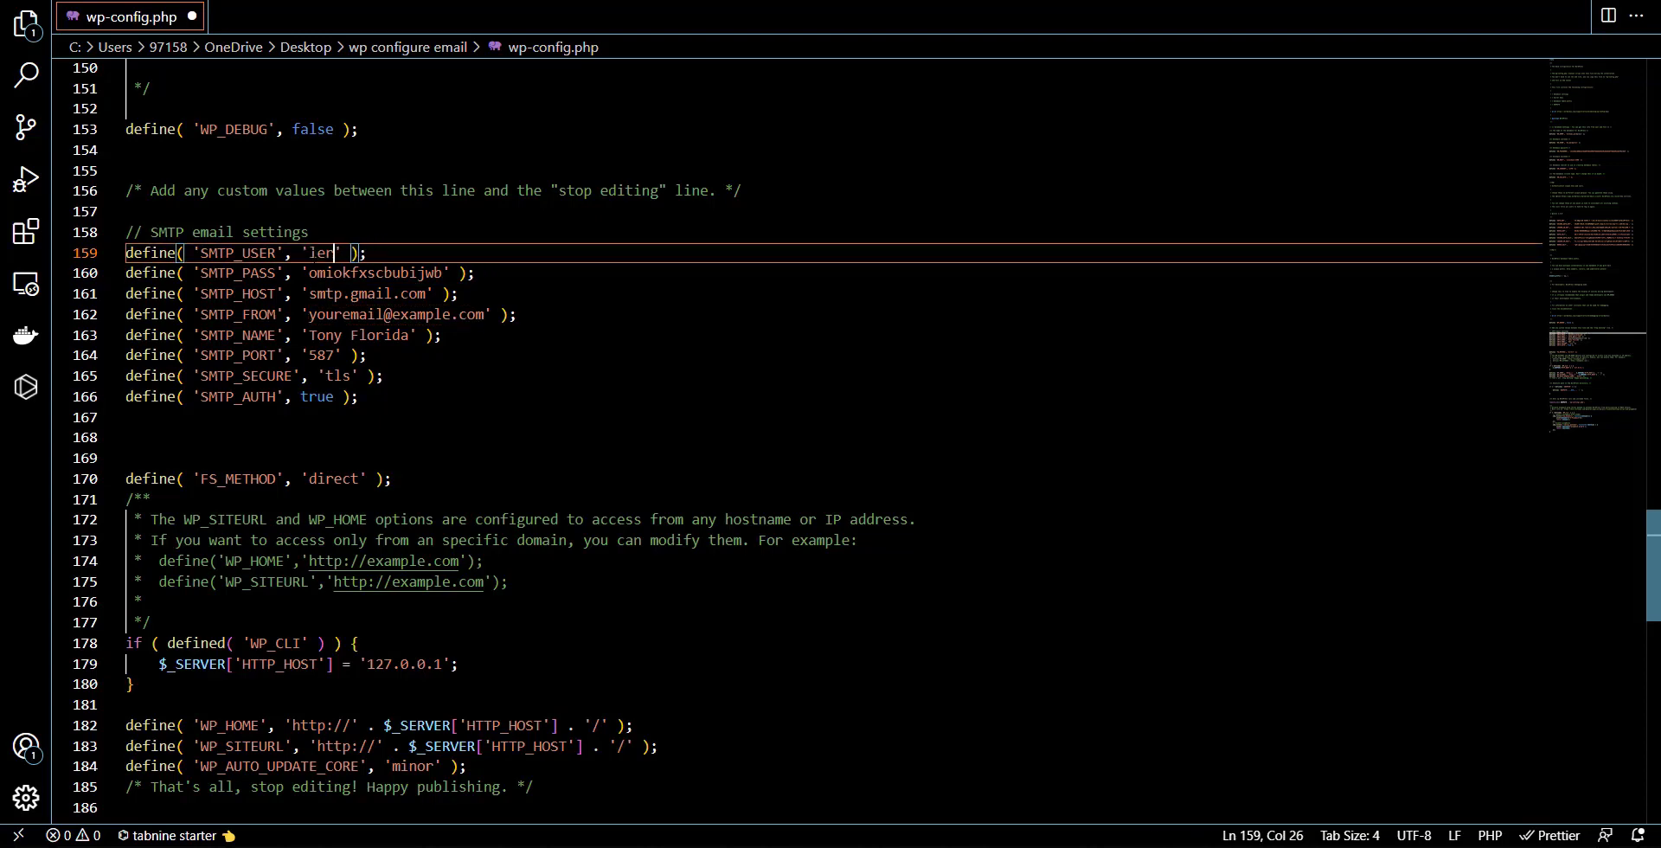
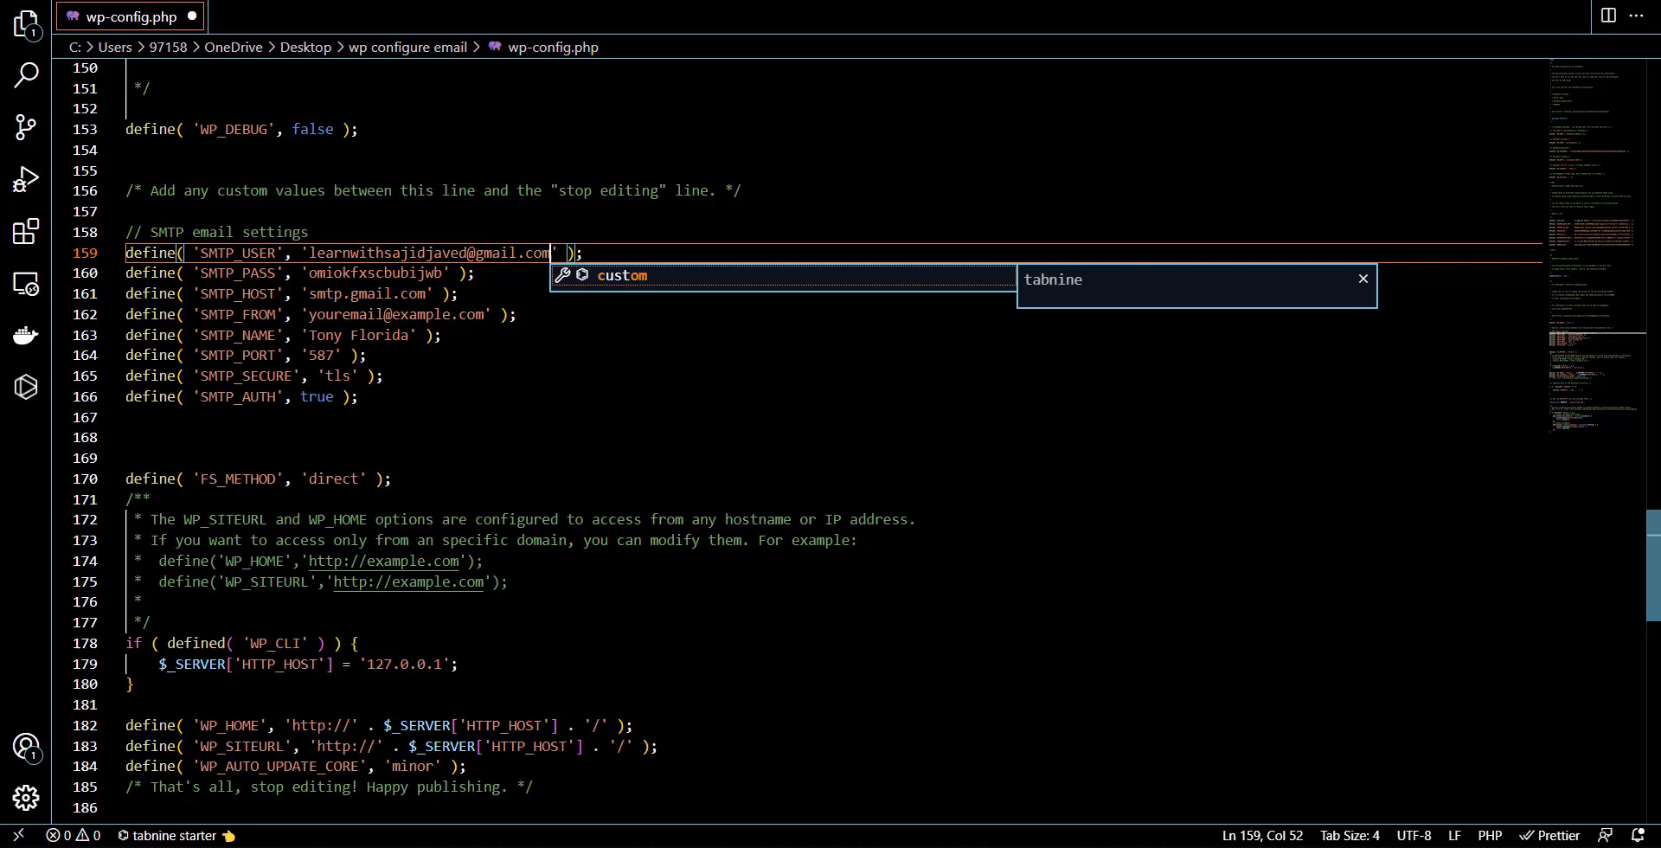
Step: Put the Gmail address in SMTP_FROM and the sender's name in SMTP_NAME, then save wp-config.php
left_click_drag(309, 253, 547, 252)
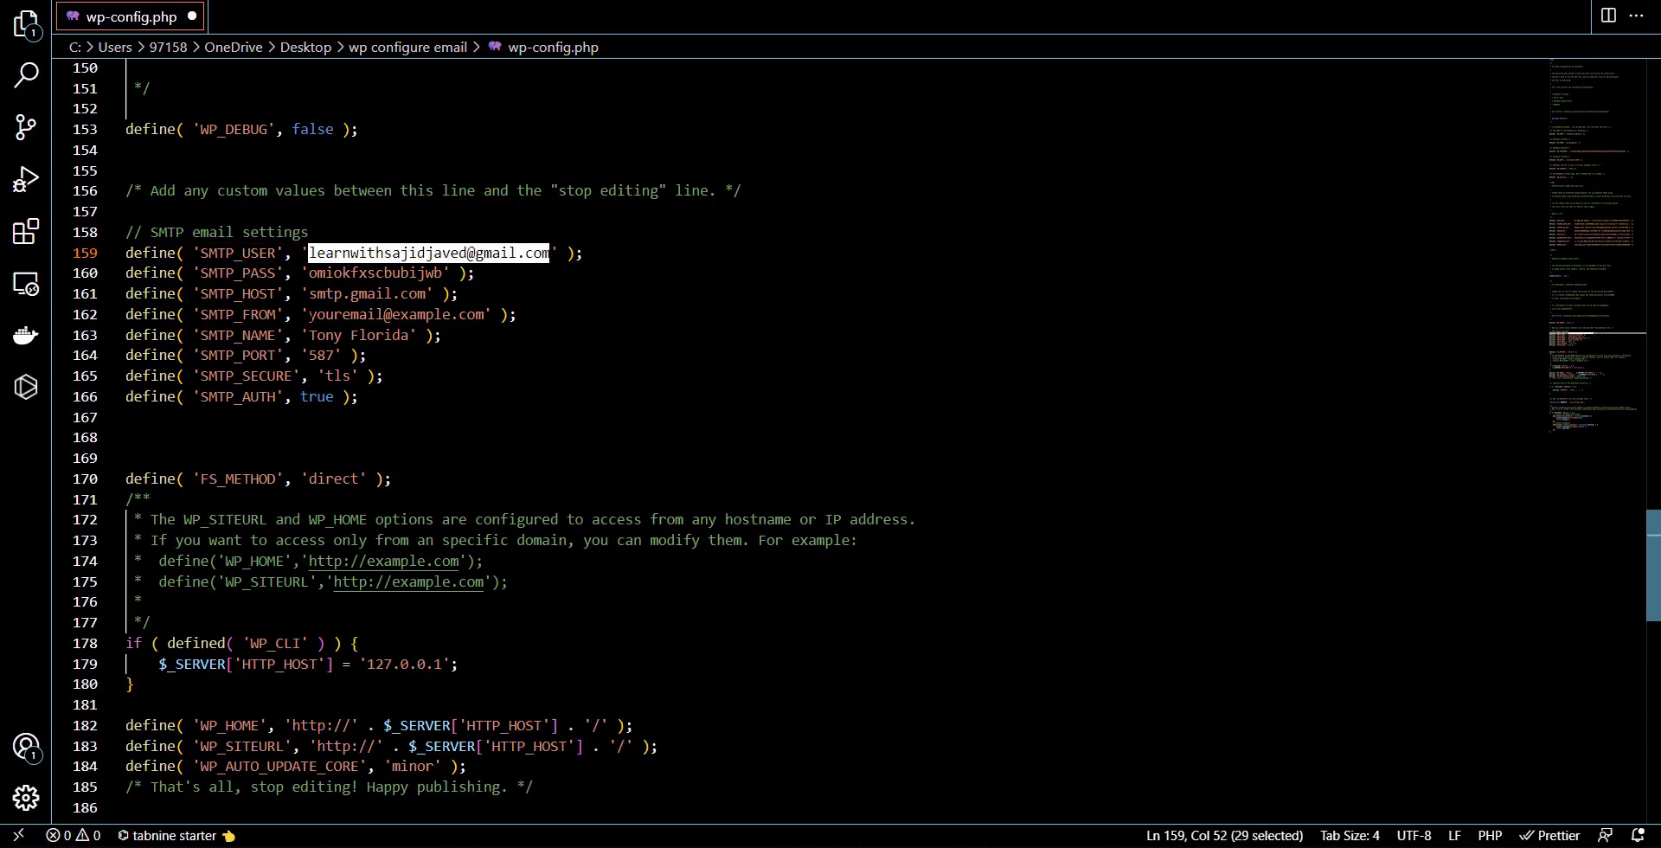
left_click_drag(308, 314, 485, 314)
key("ctrl+v")
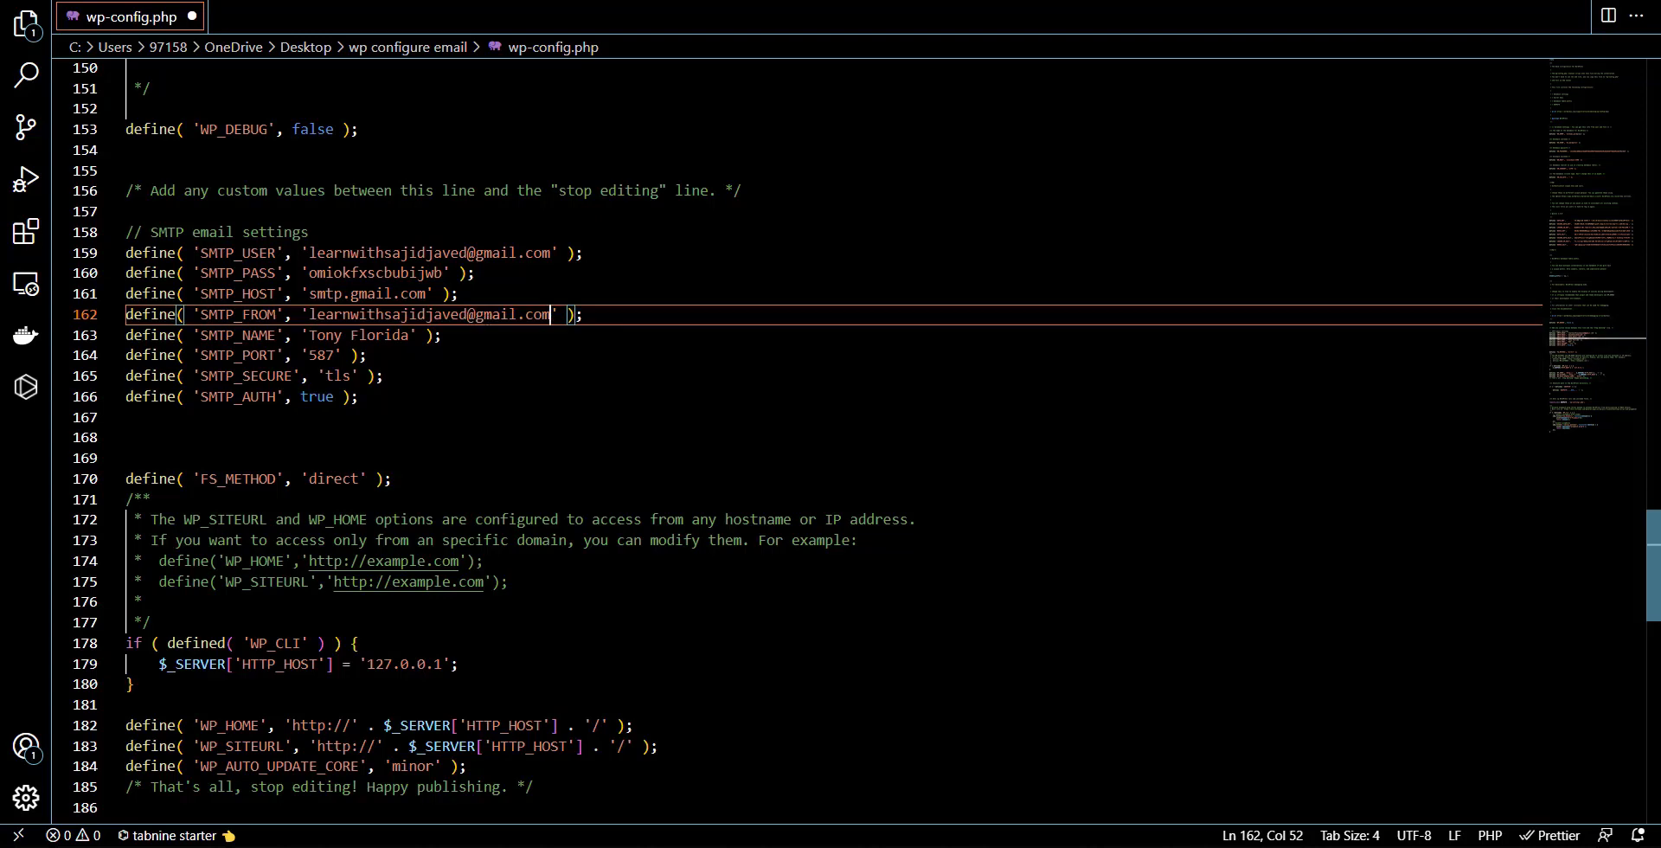
left_click_drag(409, 335, 304, 337)
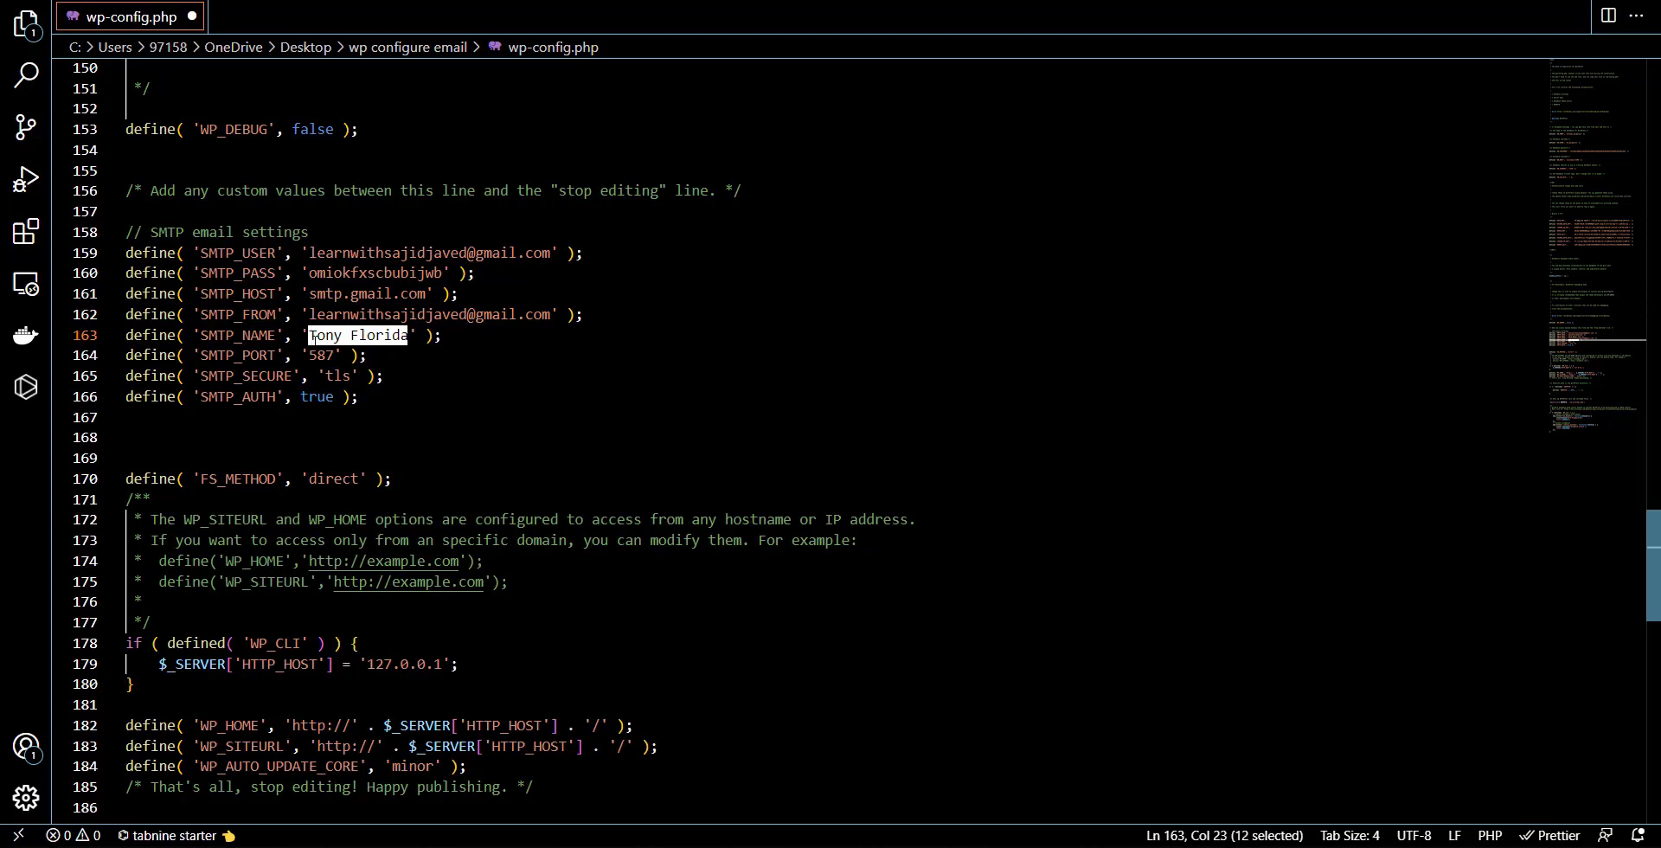
type("Sajid Jav")
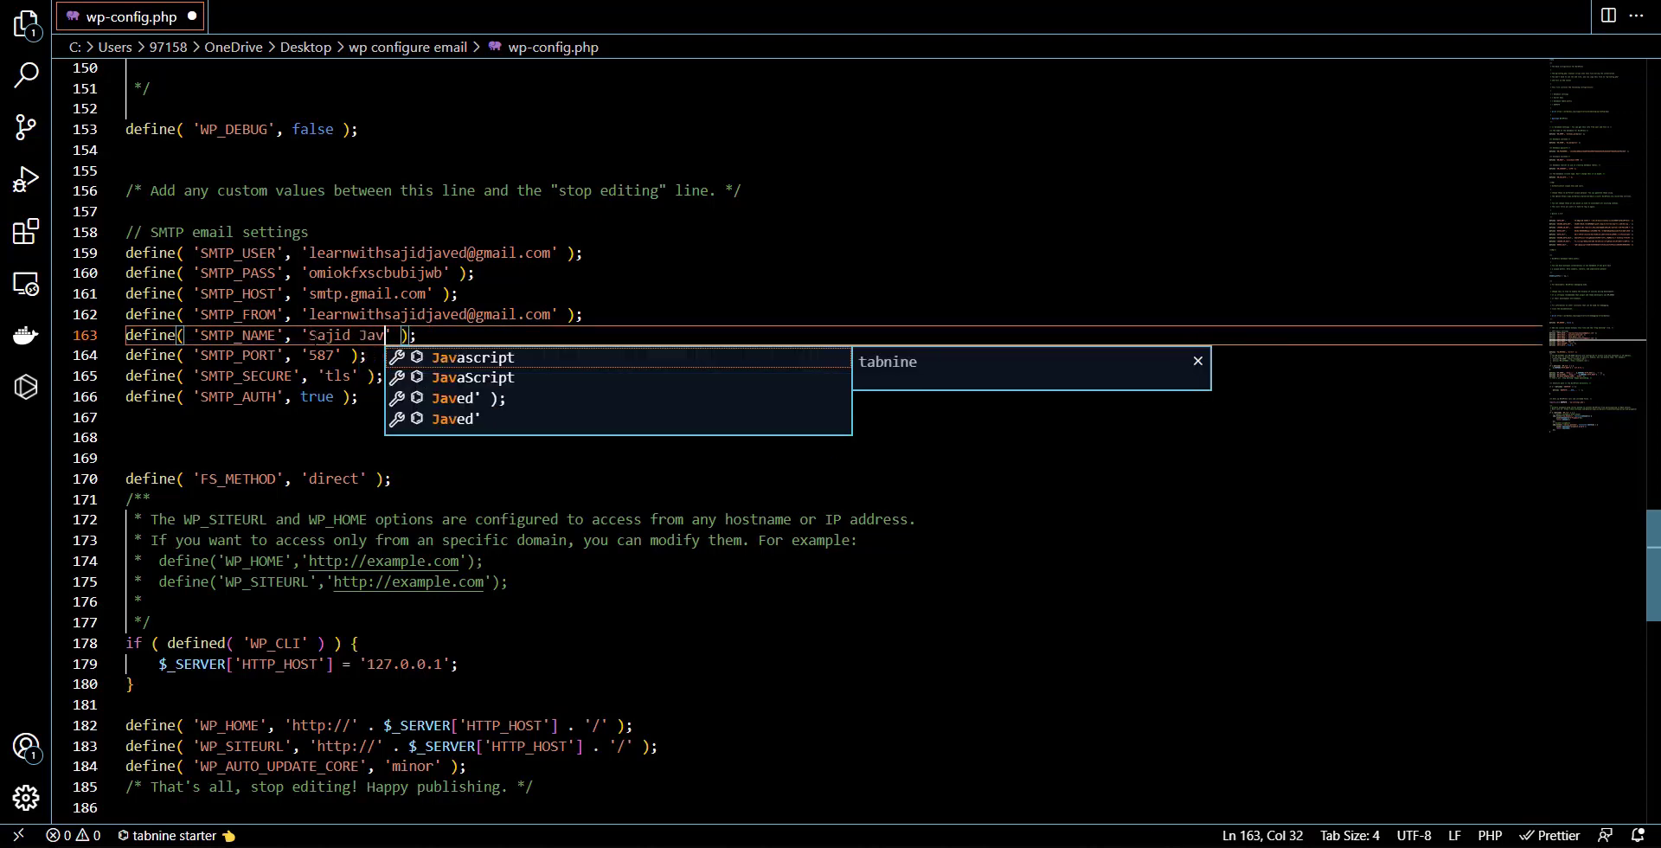
type("ed'")
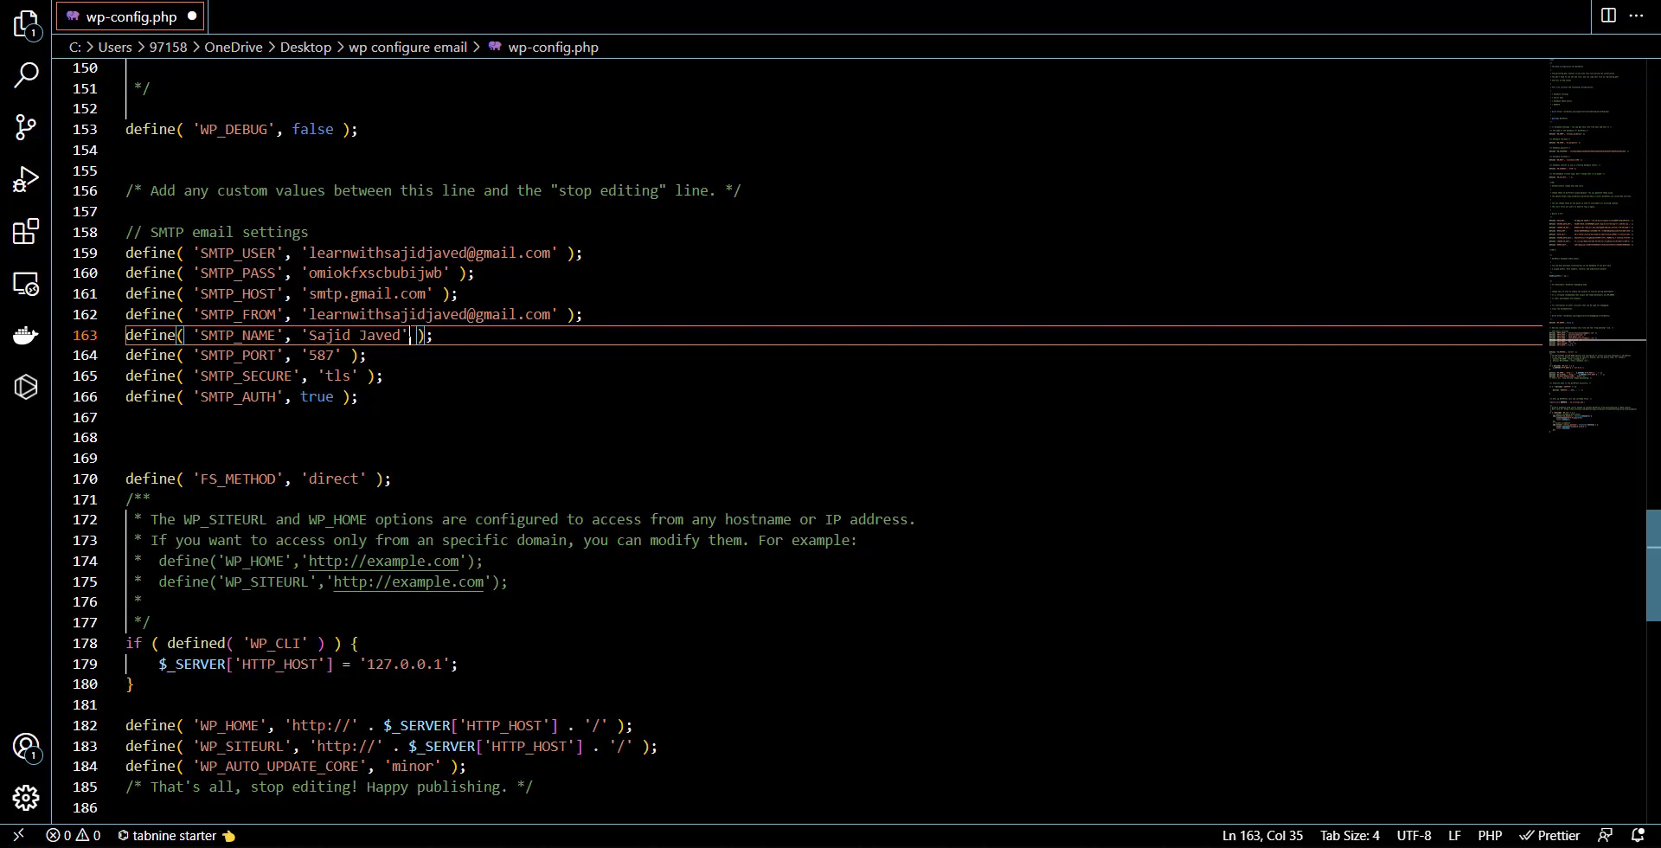
key("ctrl+s")
scroll(830, 432, "down", 1)
left_click(139, 594)
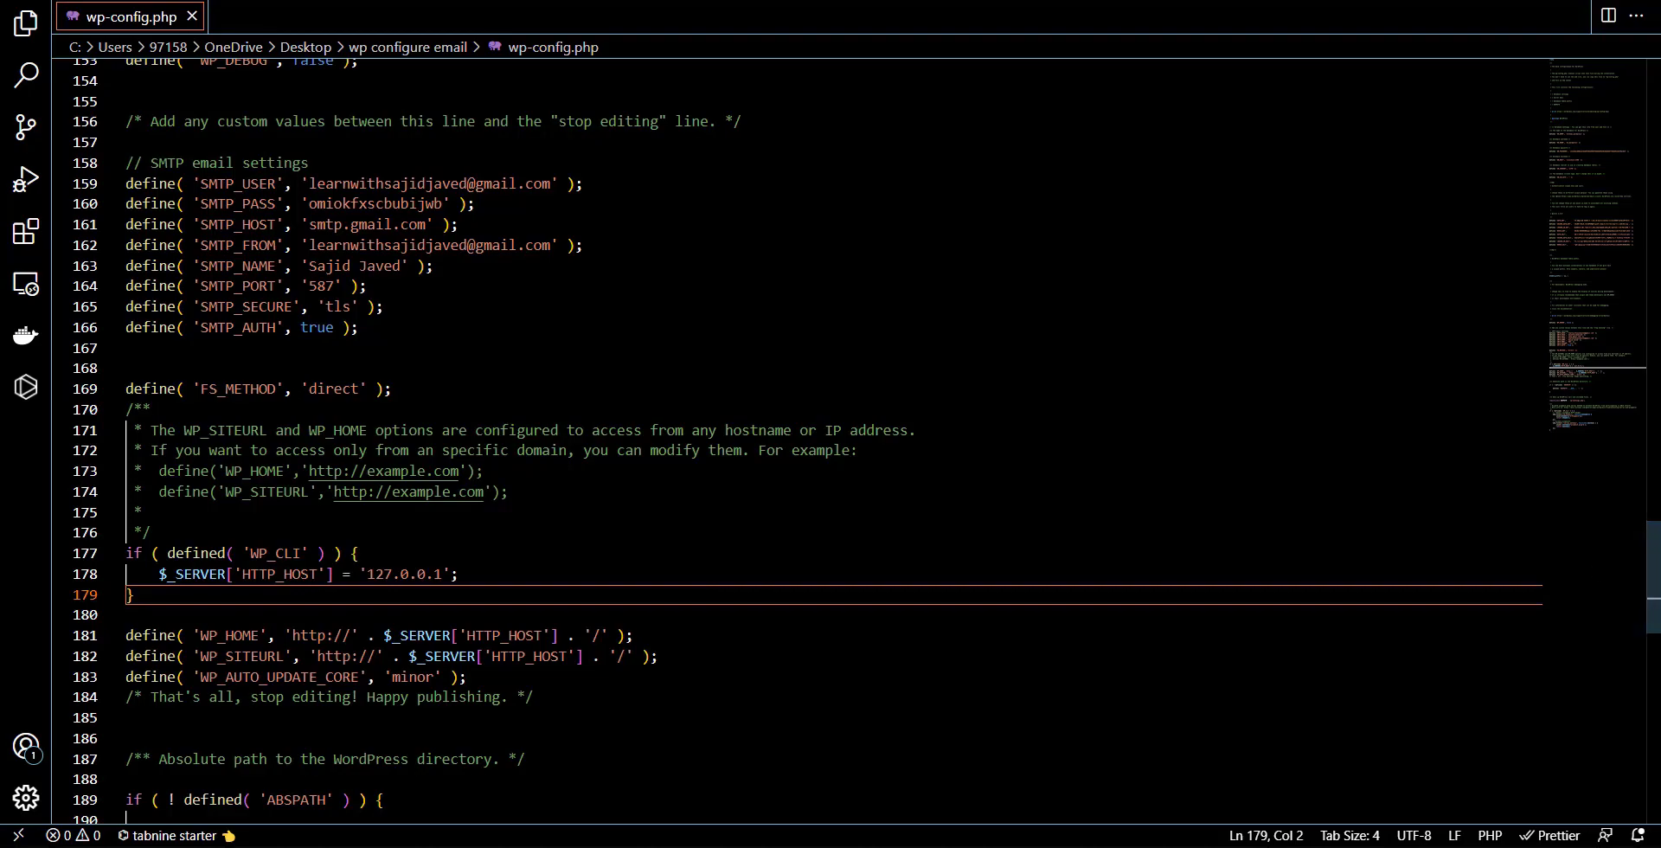
Step: Upload the changed wp-config.php to /opt/bitnami/wordpress via FileZilla's file-changed prompt
key("alt+Tab")
left_click(966, 503)
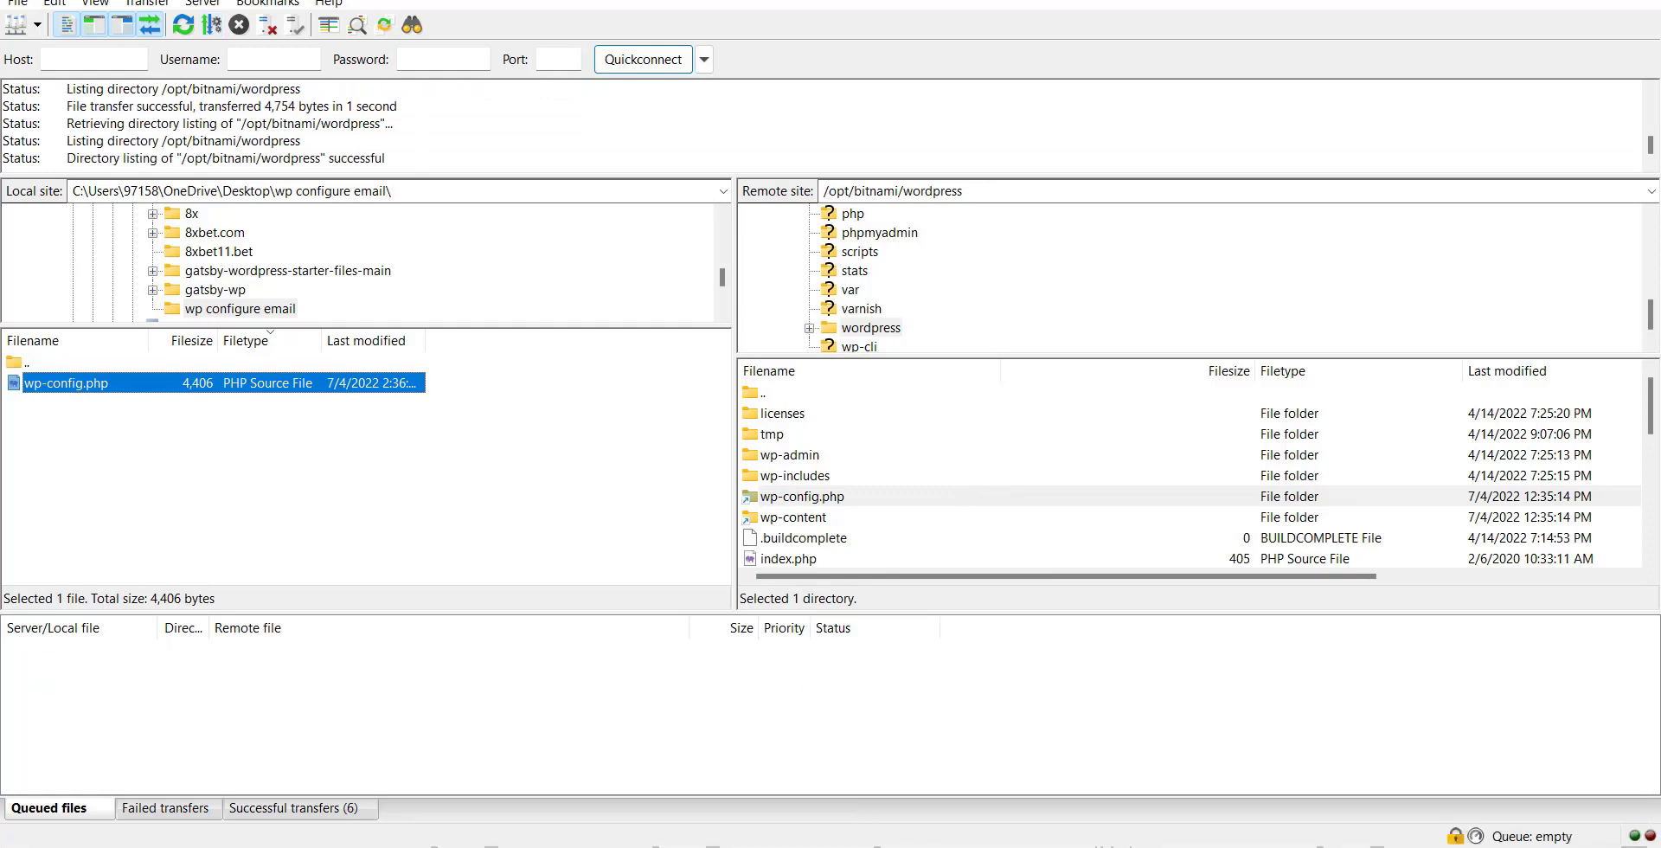
key("alt+Tab")
left_click_drag(201, 372, 891, 373)
scroll(789, 437, "down", 3)
scroll(789, 436, "down", 3)
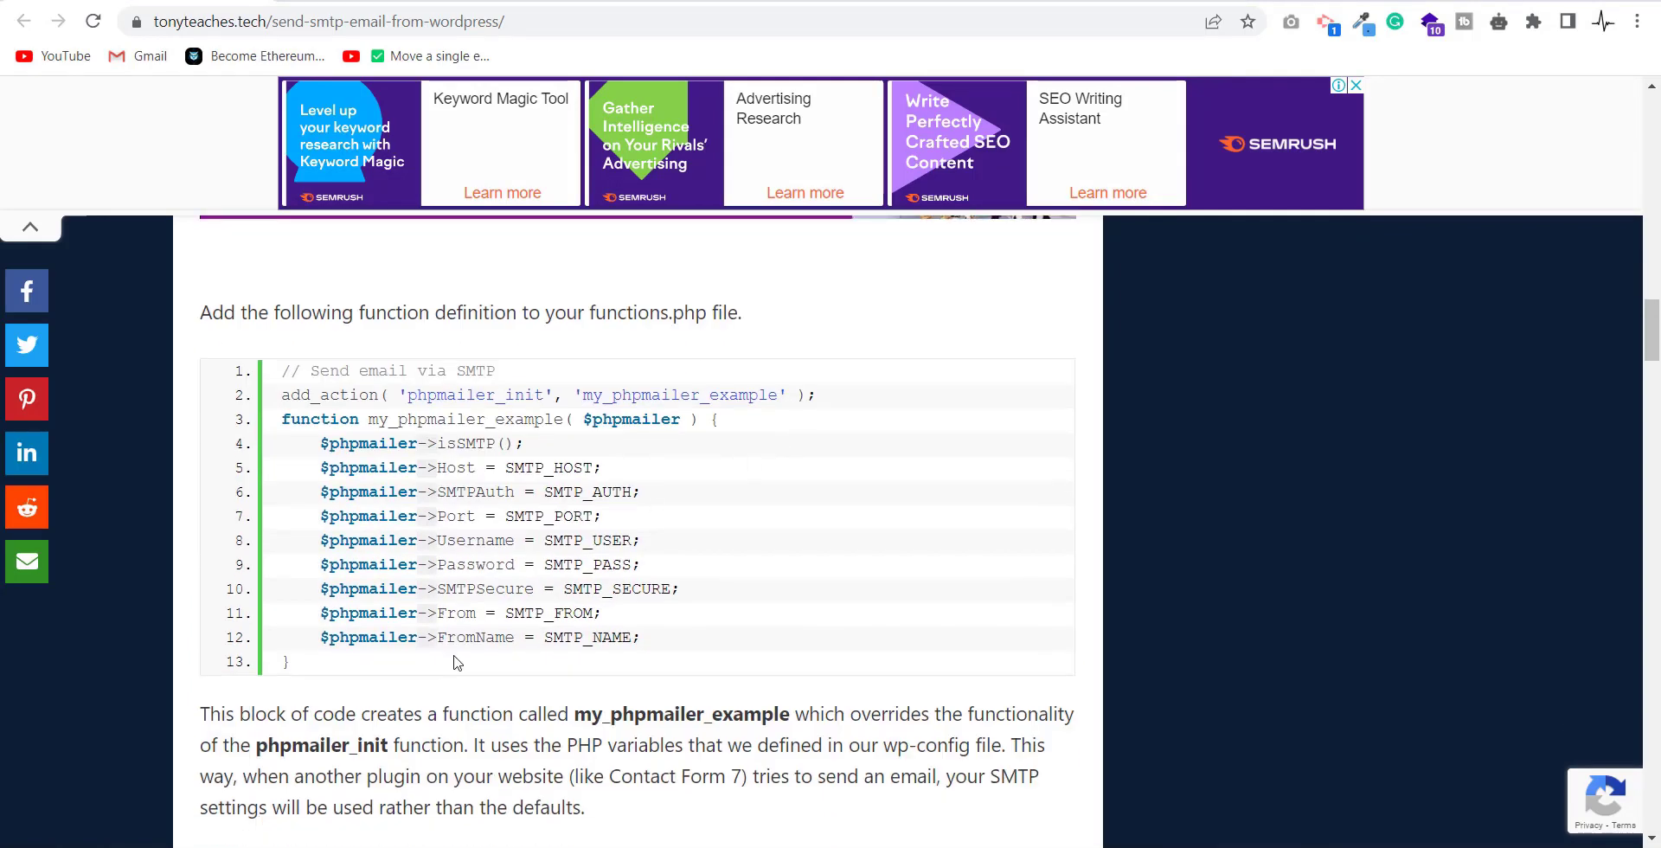
Step: Copy the tutorial's 13-line phpmailer_init code block for functions.php
left_click_drag(319, 683, 279, 369)
right_click(374, 444)
left_click(412, 465)
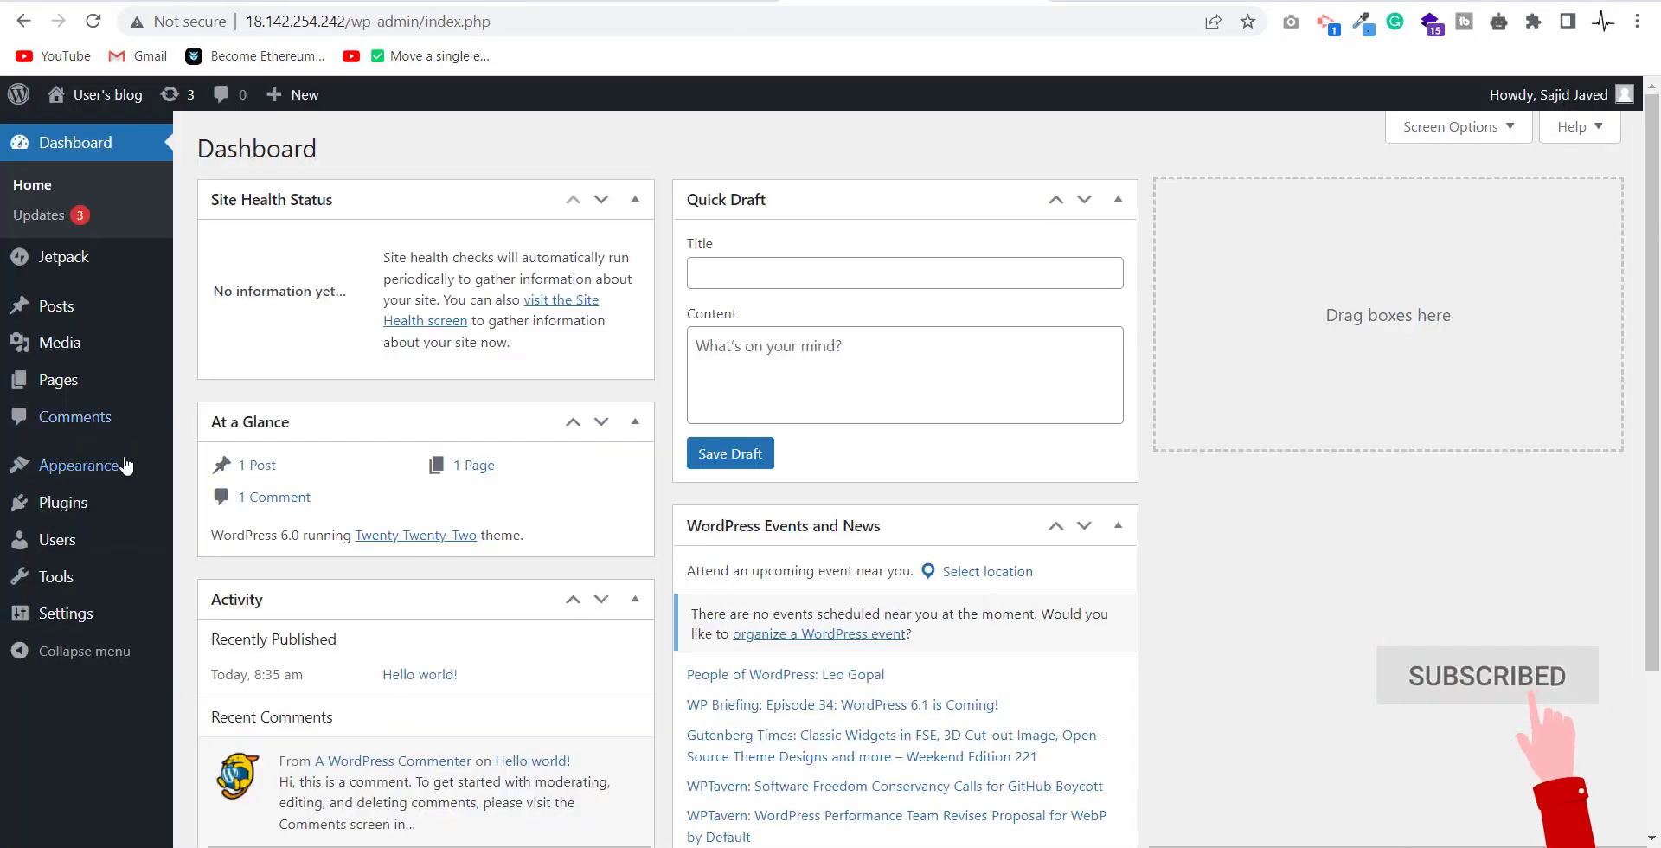
Step: Open the Twenty Twenty-Two theme's functions.php in the Theme File Editor
mouse_move(73, 593)
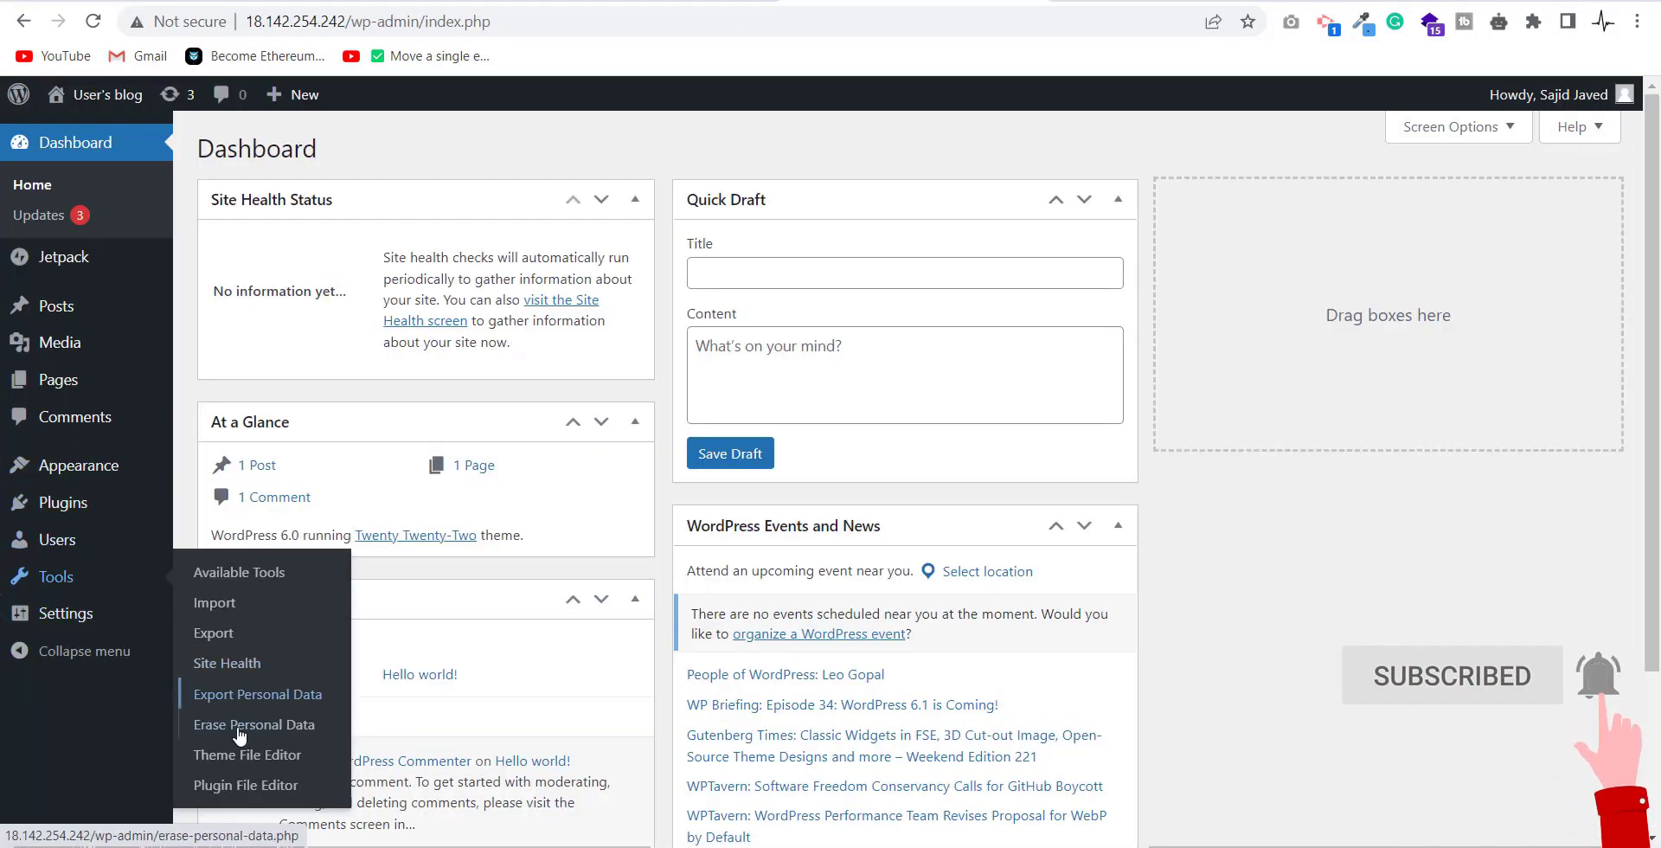
left_click(265, 751)
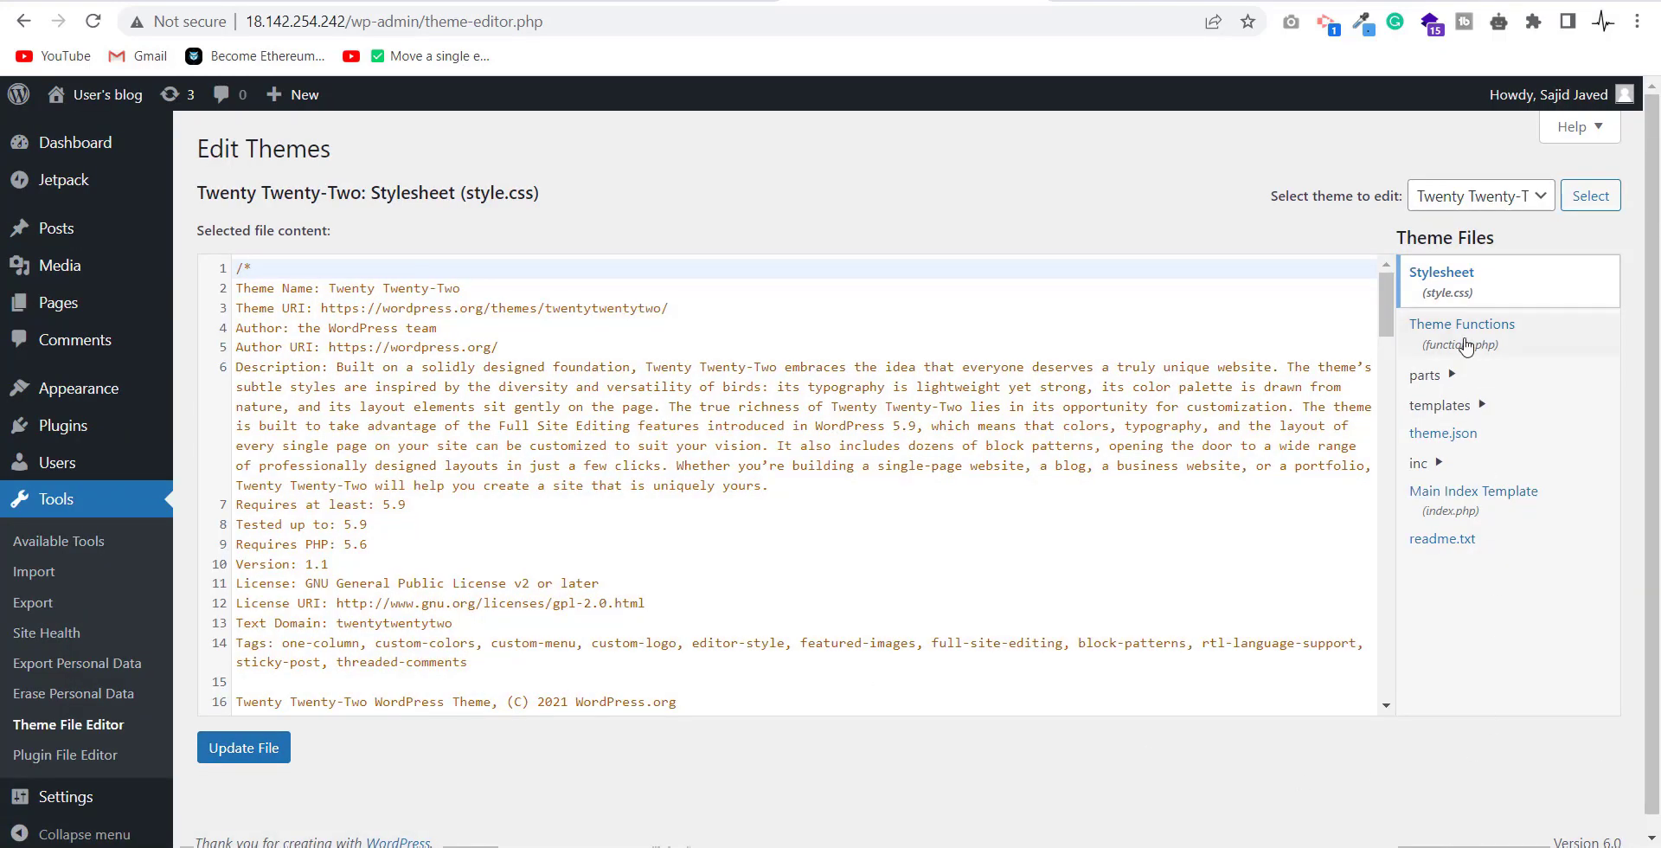
left_click(1462, 343)
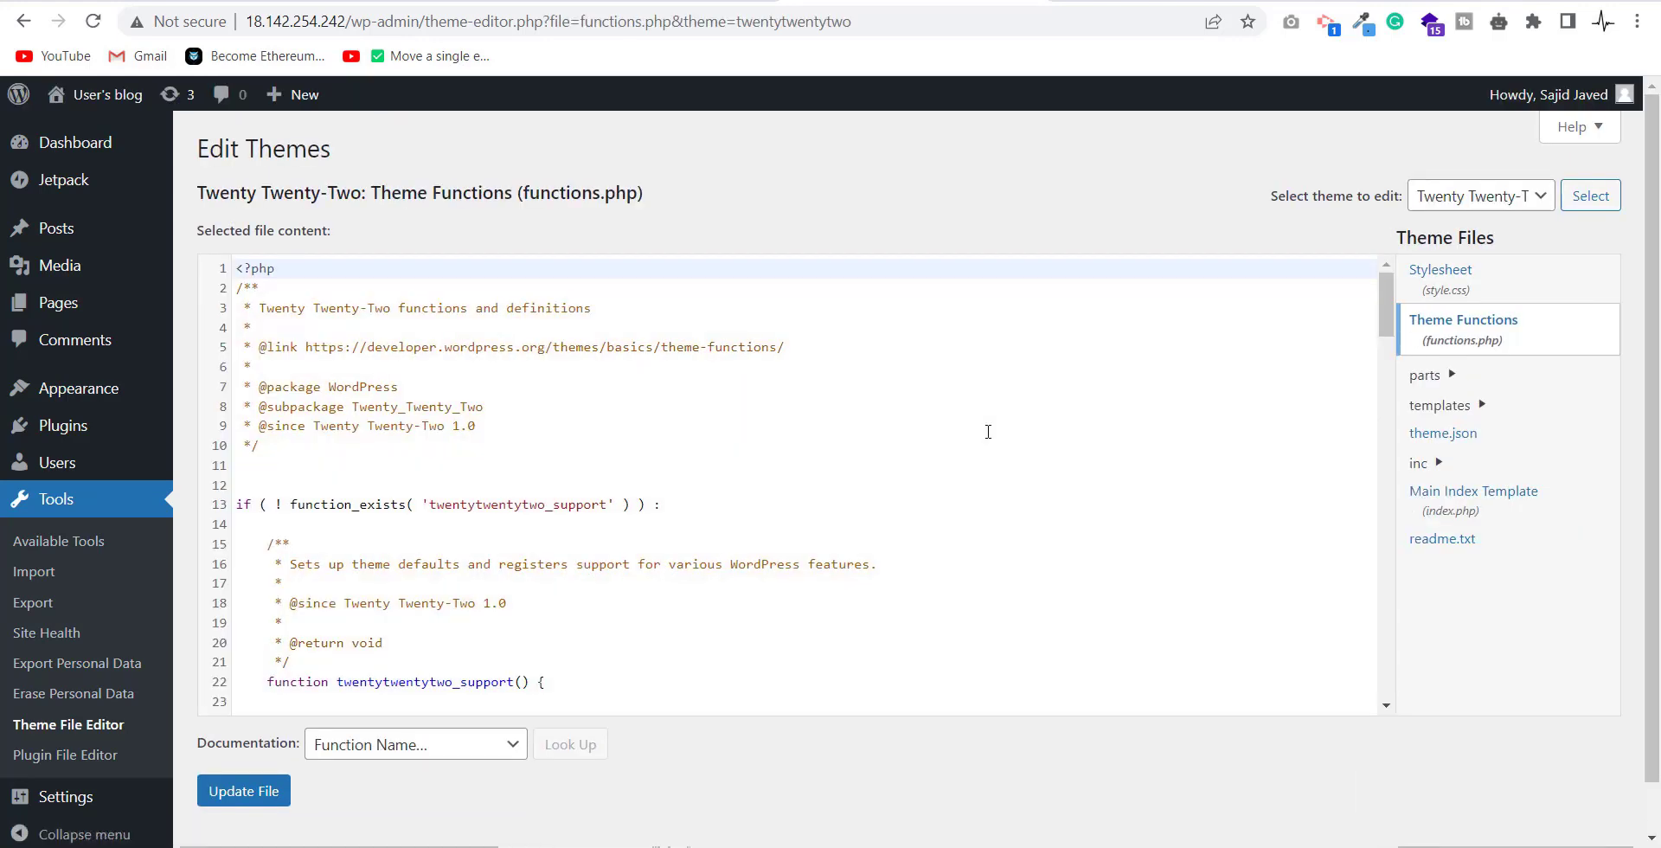
Step: Paste the phpmailer_init SMTP function at the end of functions.php and update the file
scroll(995, 449, "down", 20)
scroll(1001, 479, "down", 5)
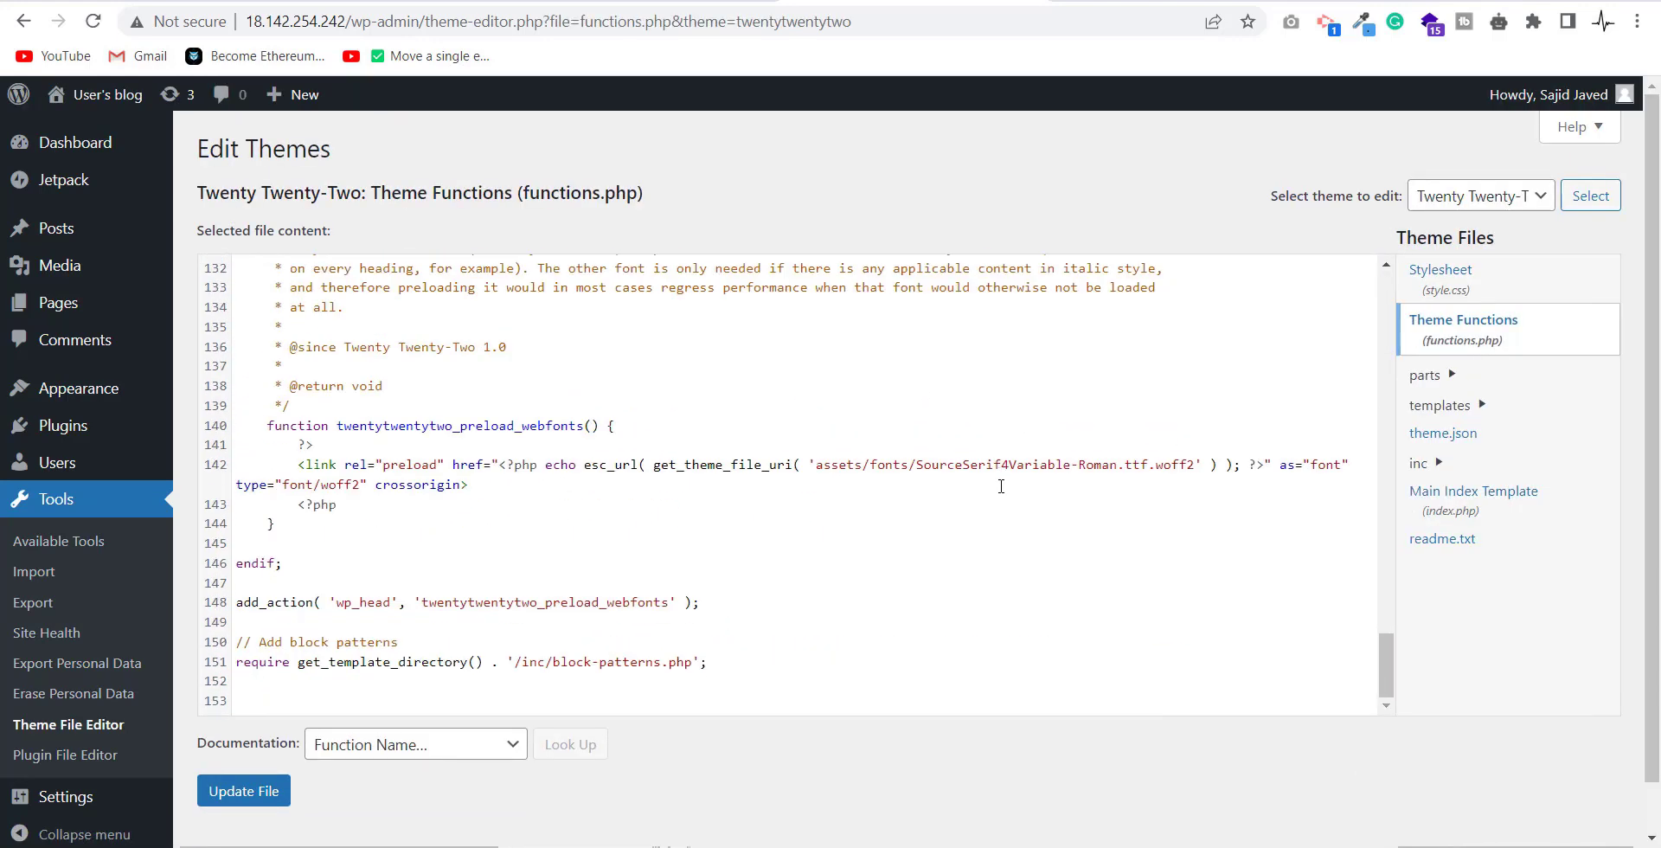
left_click(753, 667)
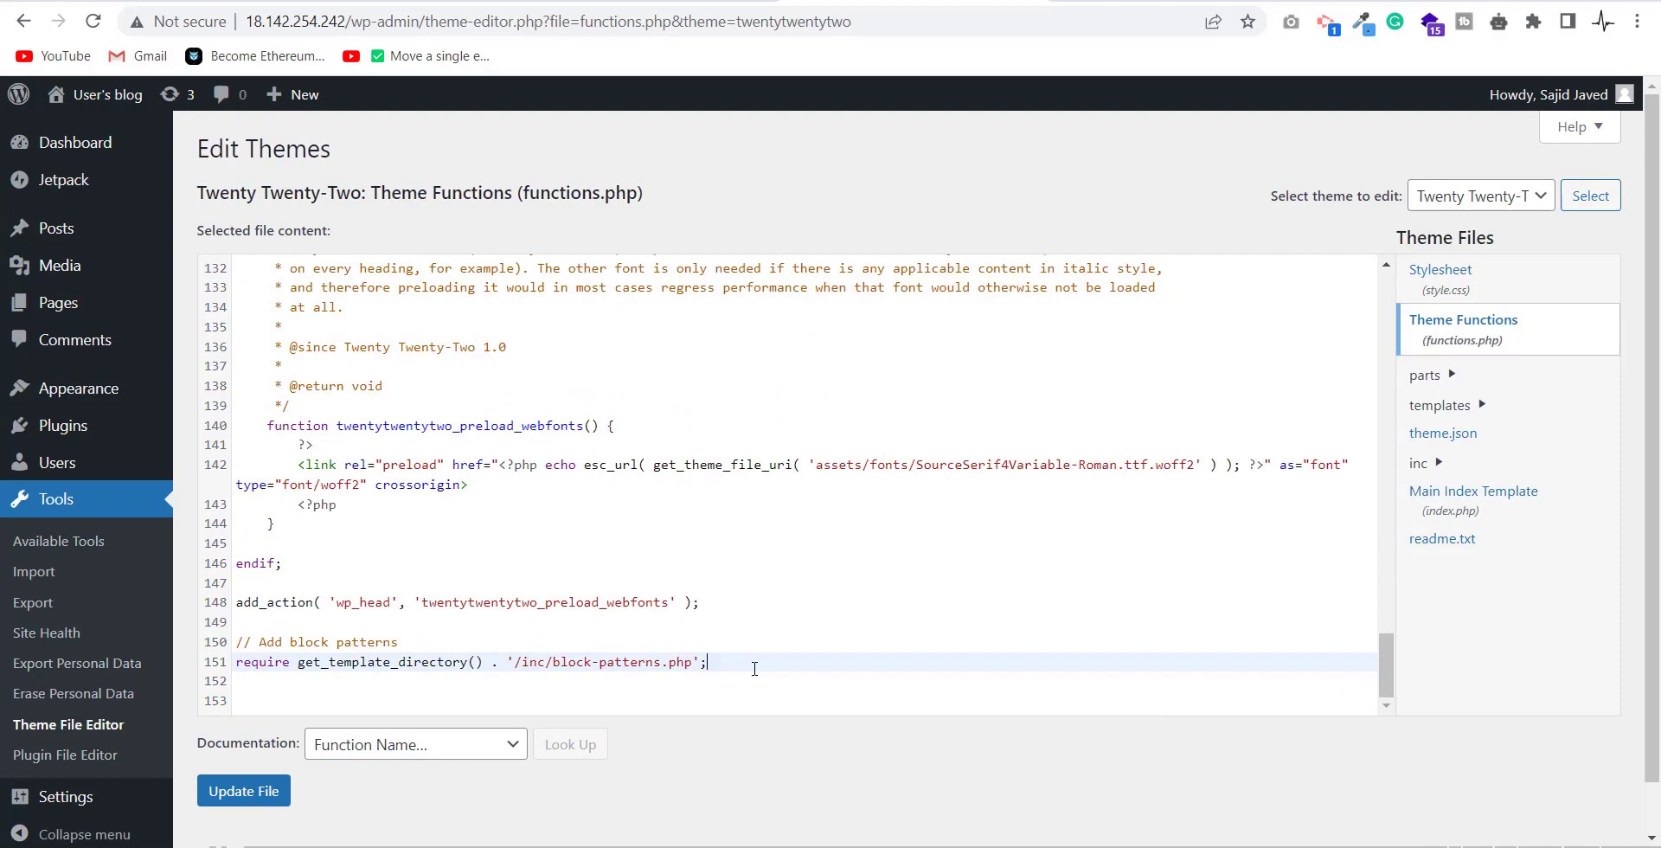
key("Down")
key("Down")
key("ctrl+v")
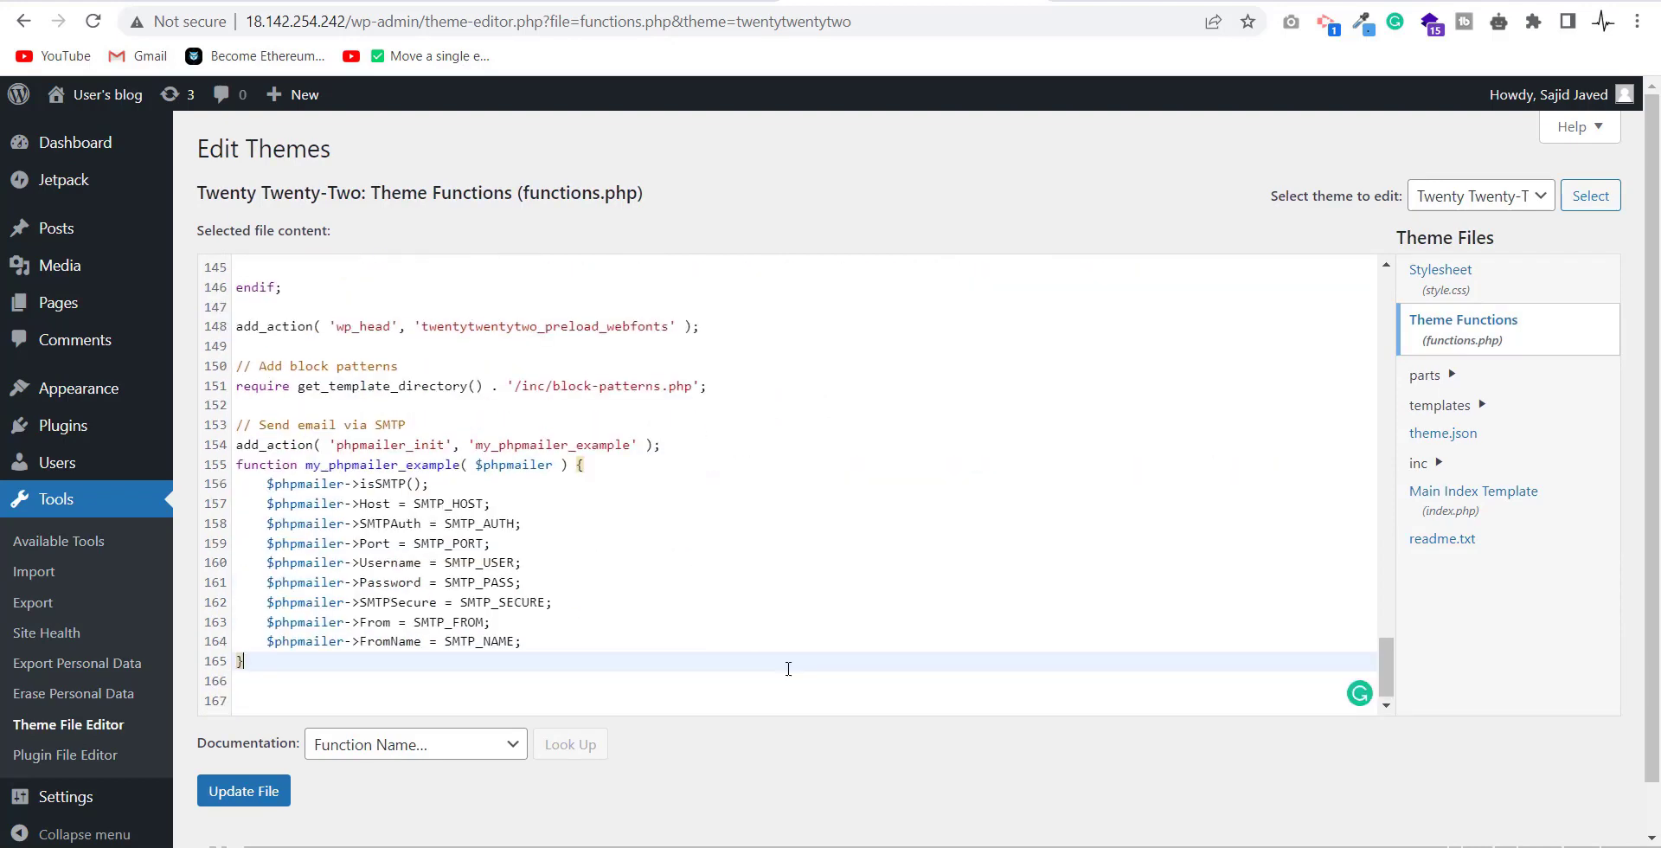
left_click(243, 791)
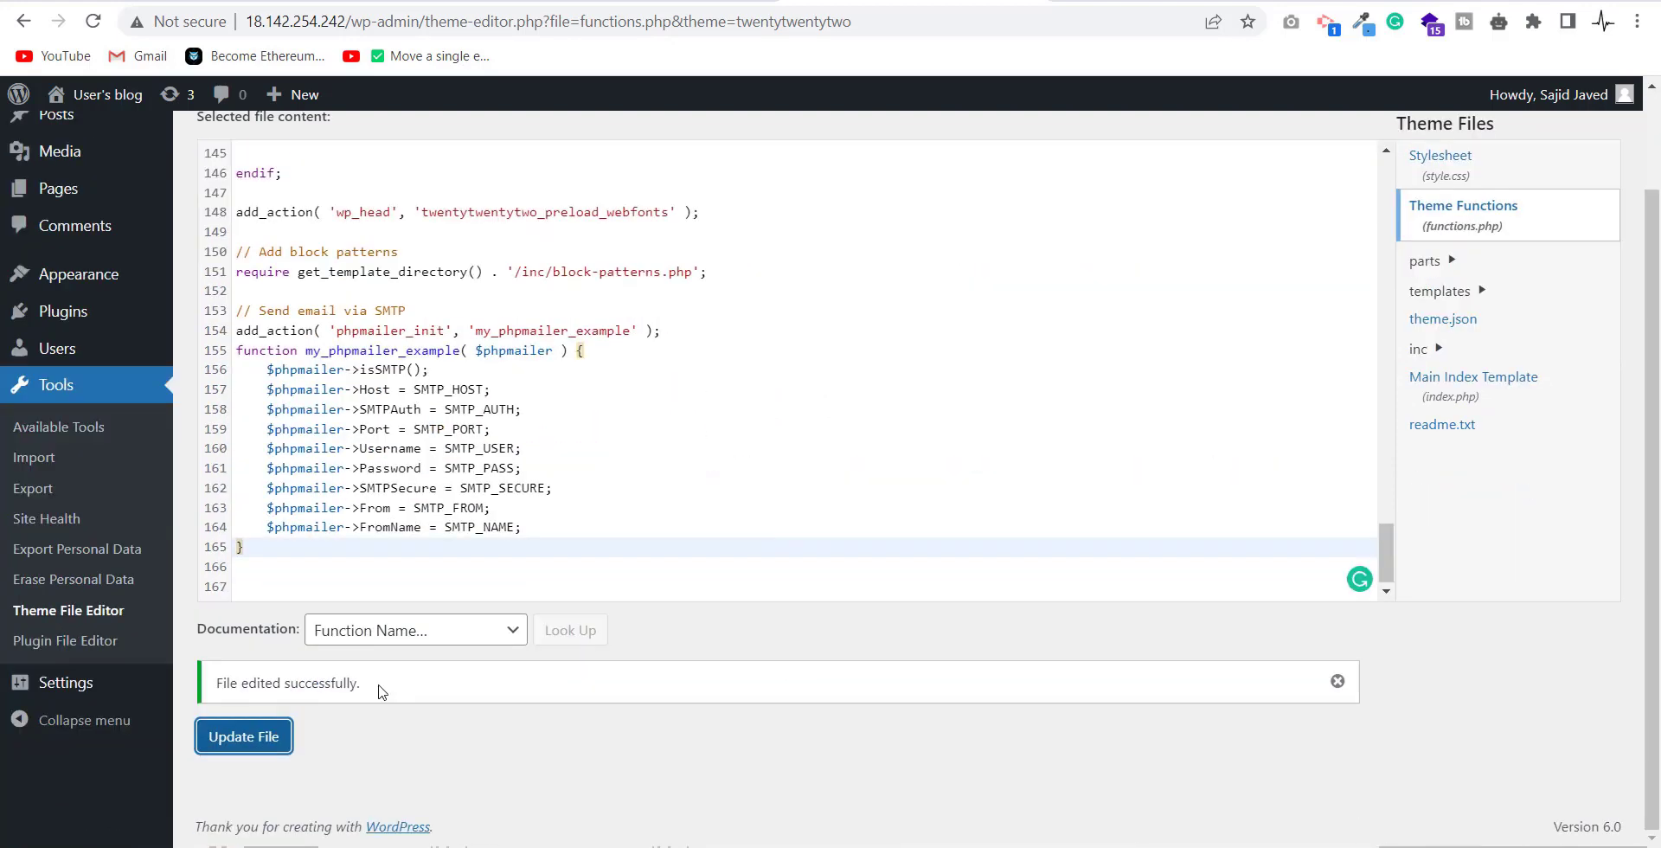
left_click_drag(381, 689, 217, 687)
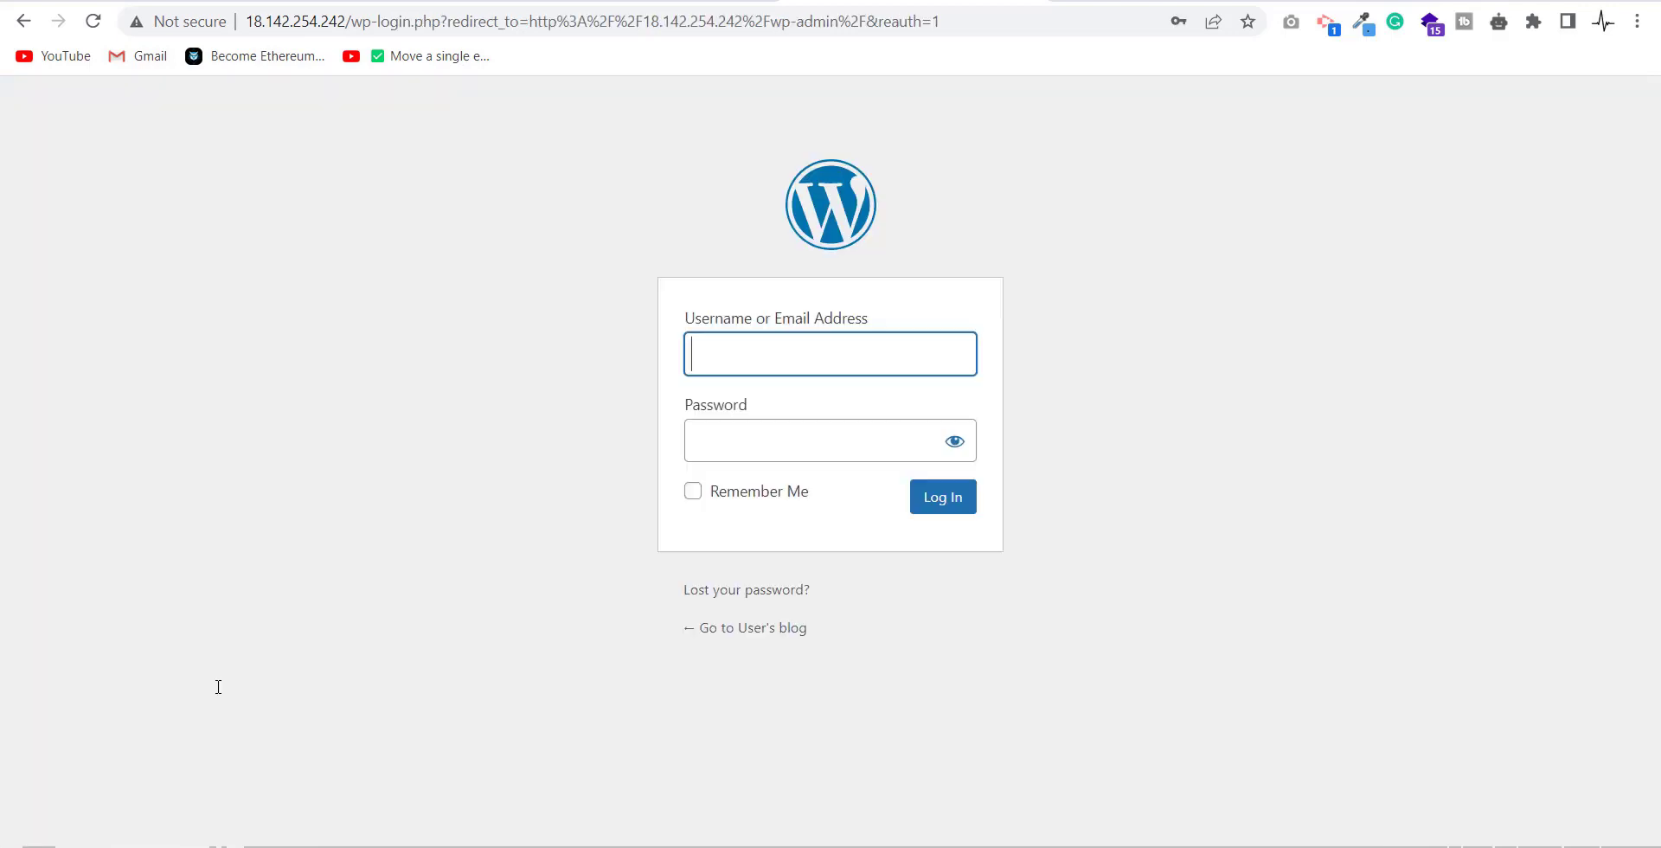
Step: Request a new password via 'Lost your password?' using the saved account e-mail address
left_click(714, 591)
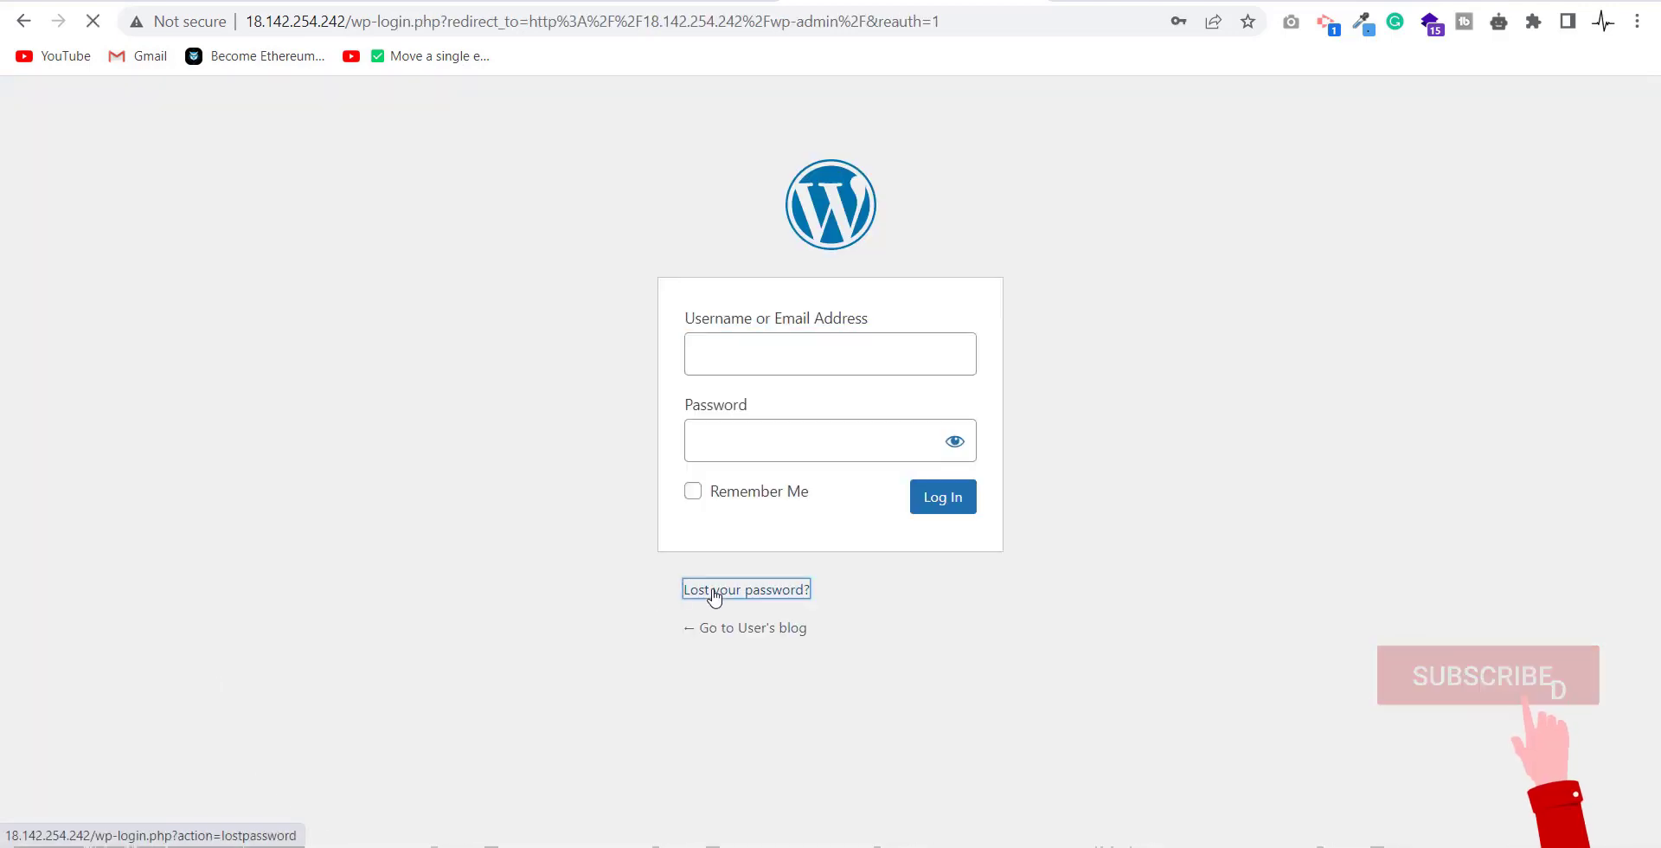
left_click(753, 467)
left_click(865, 522)
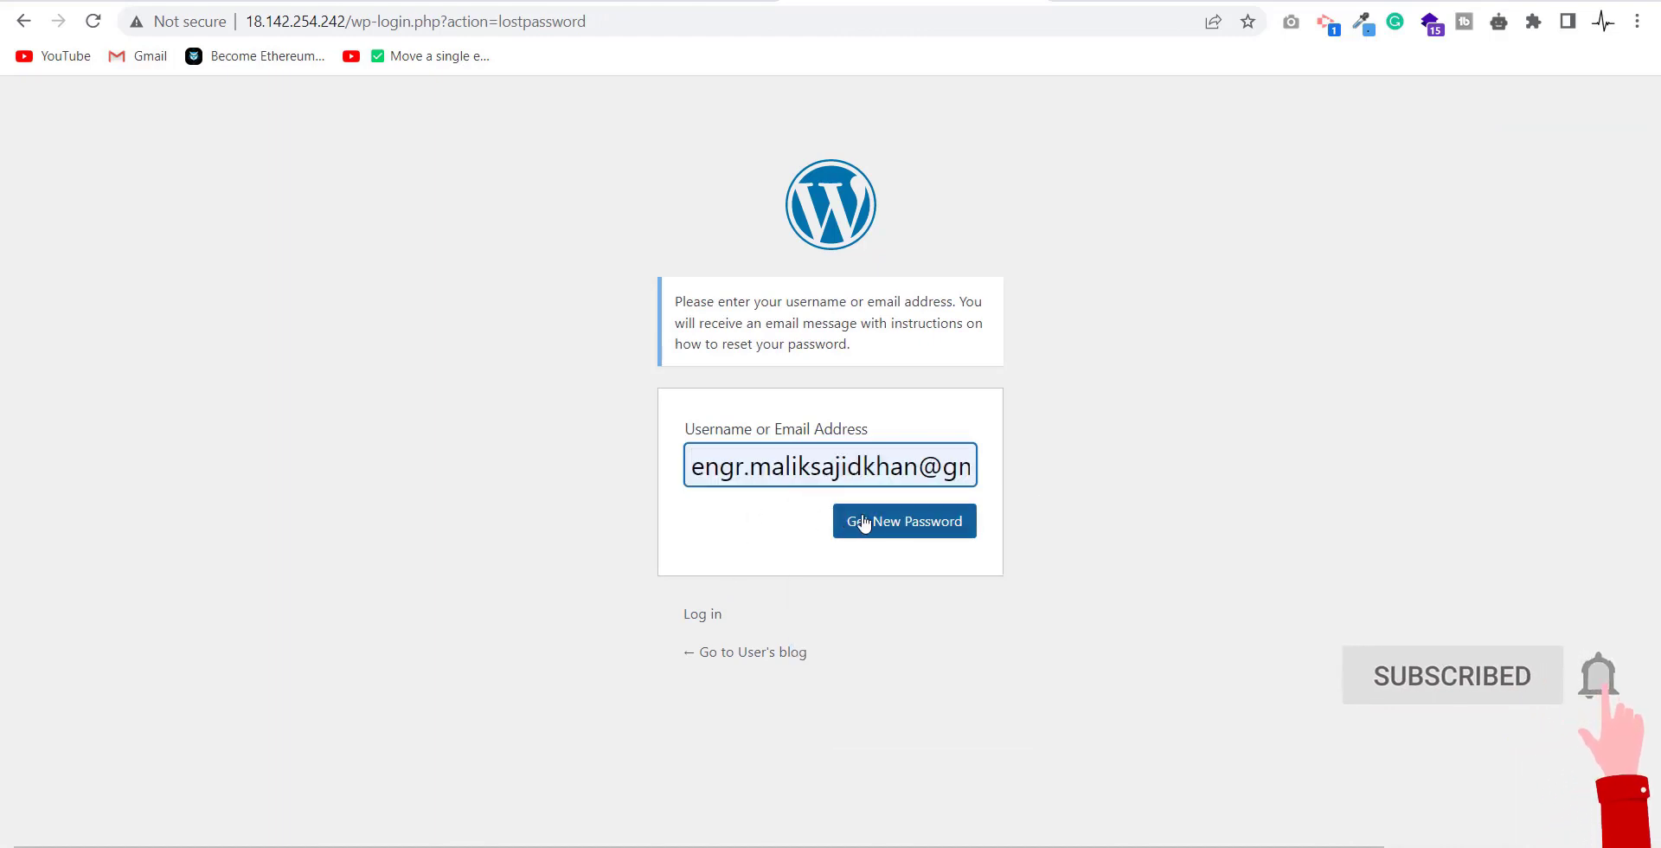
left_click(865, 522)
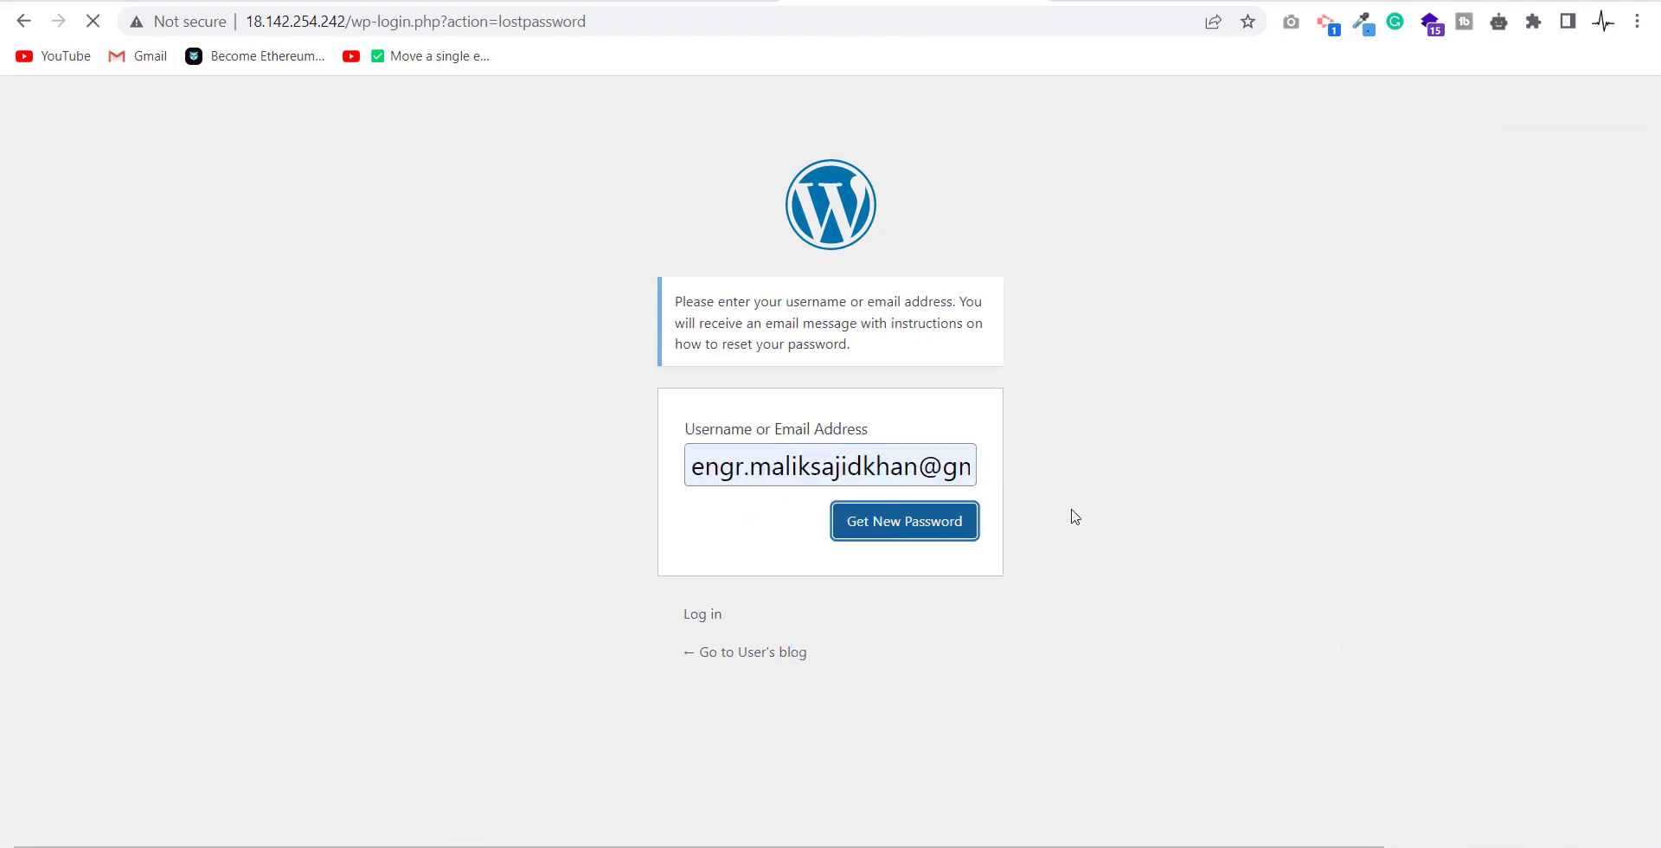
Step: Switch to the Gmail tab and check the inbox for the reset e-mail
left_click_drag(856, 333, 676, 299)
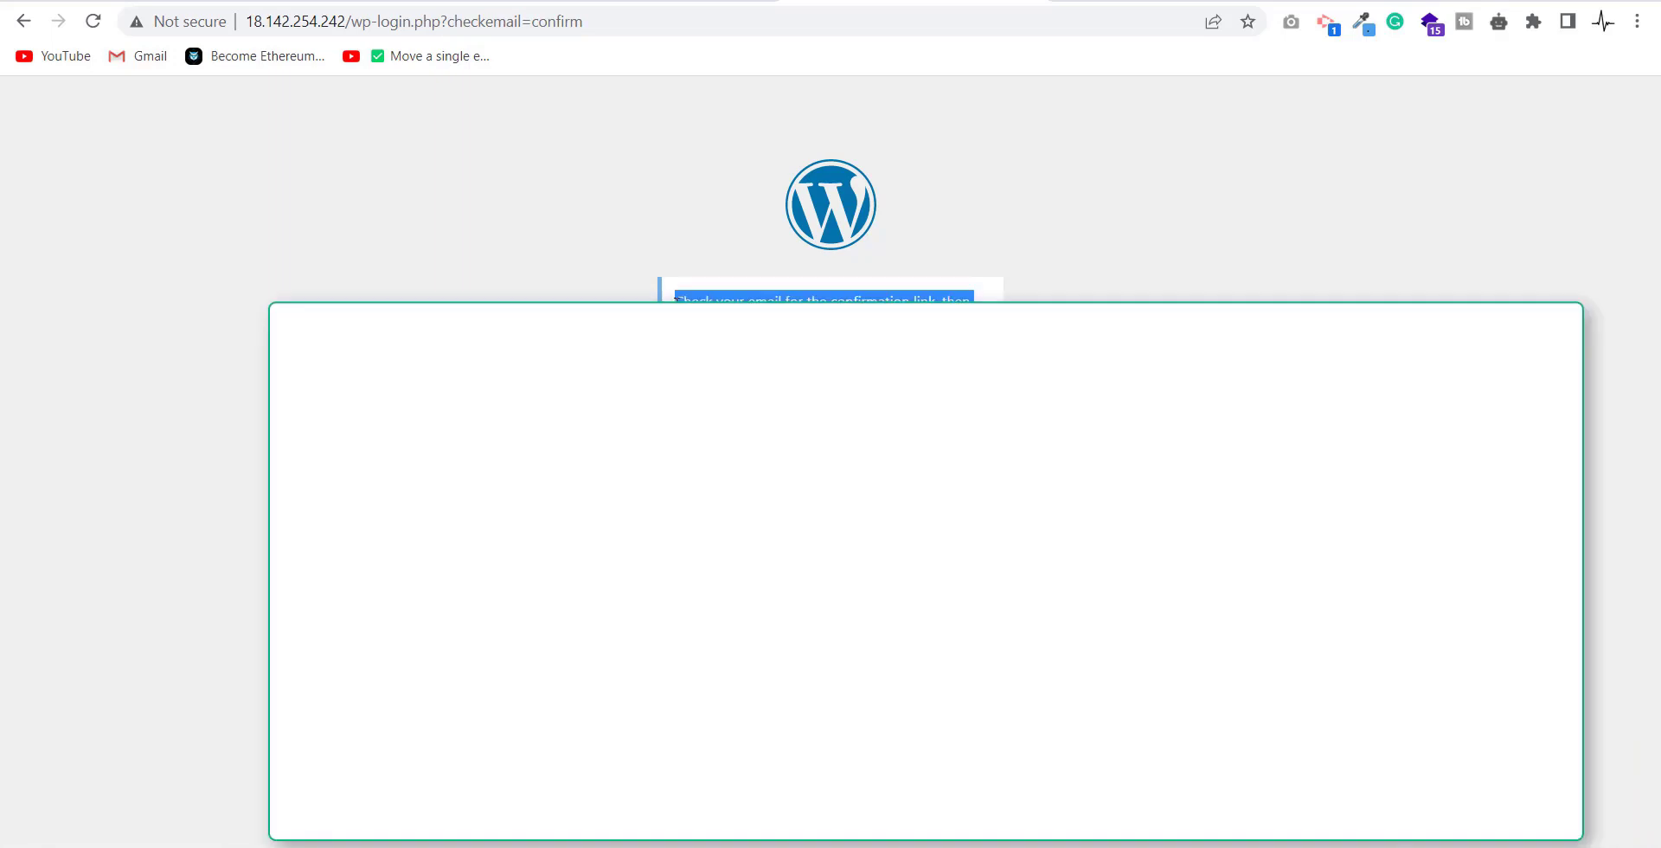
key("ctrl+Tab")
left_click(372, 173)
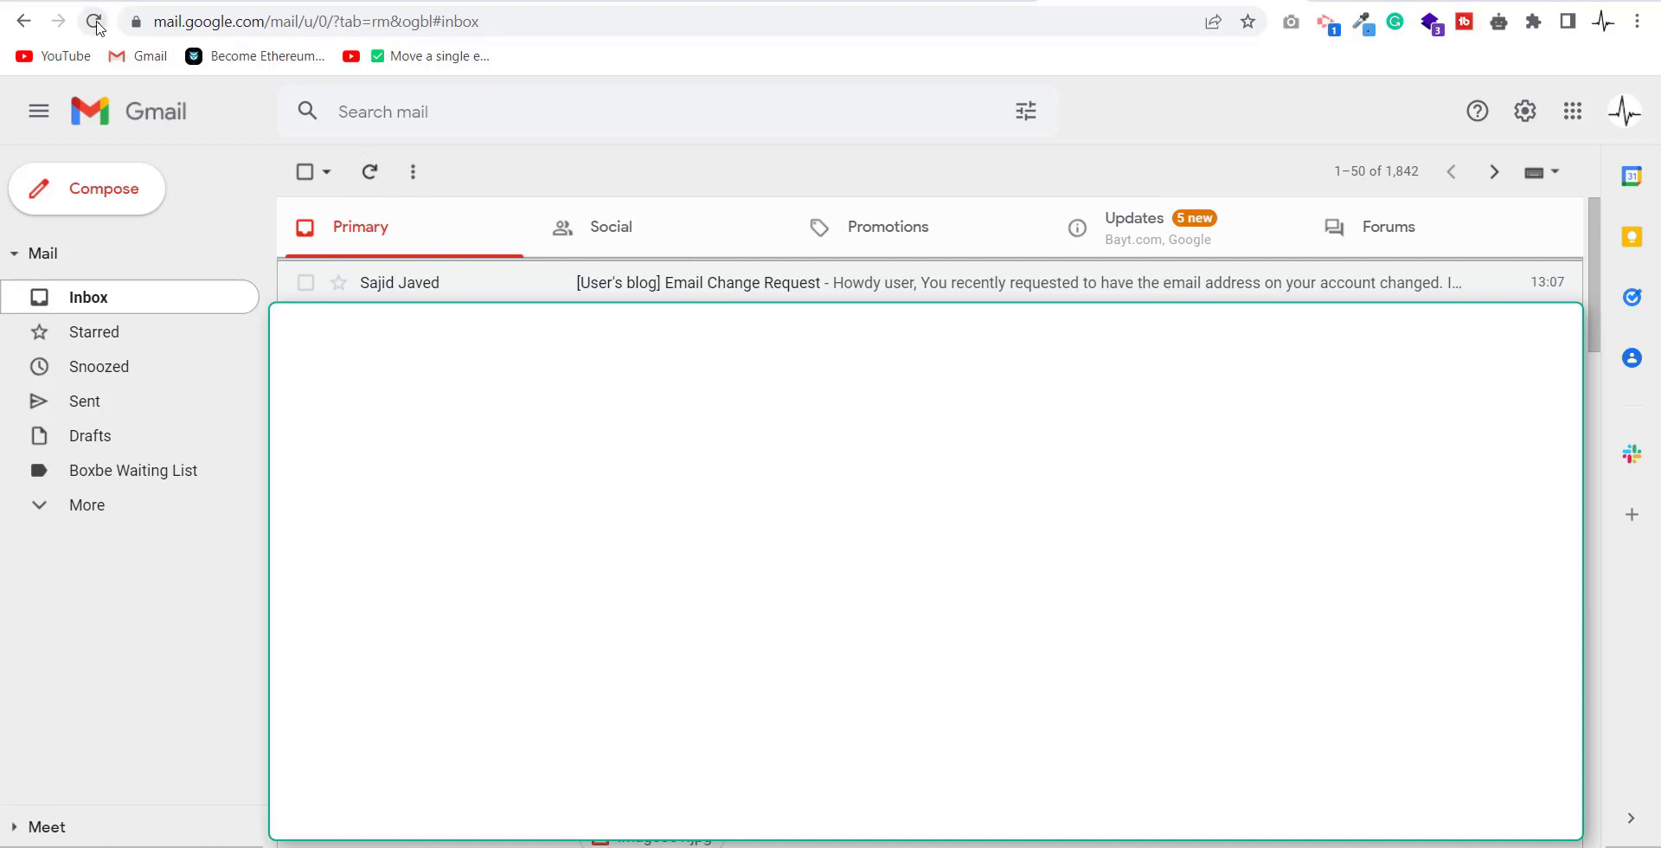
Step: Reload Gmail and open the '[User's blog] Password Reset' message from the Spam folder
left_click(93, 20)
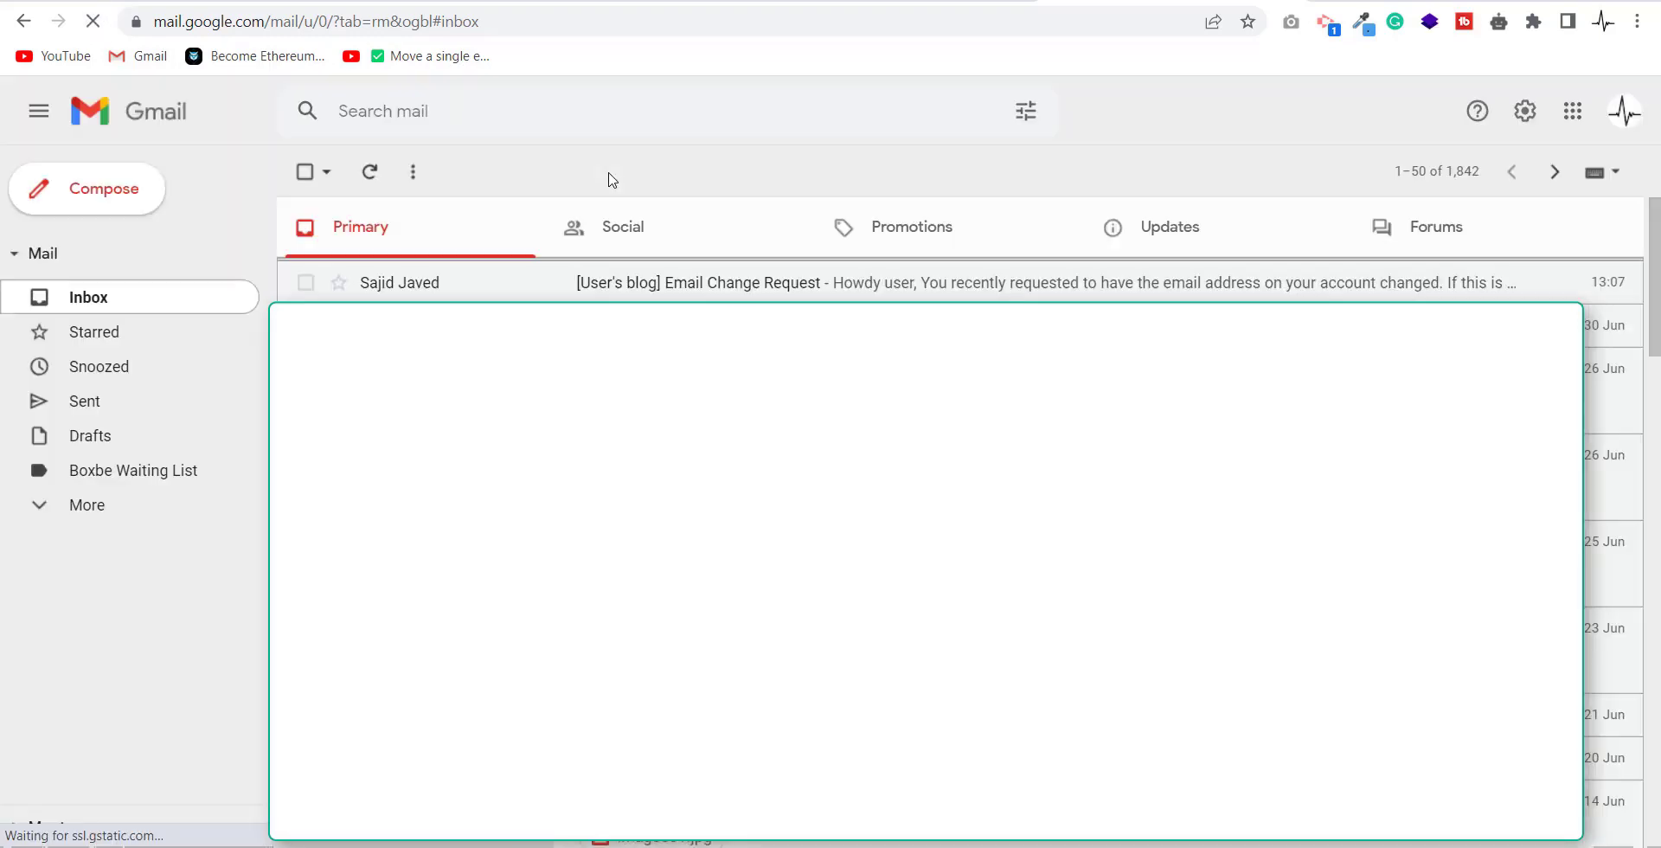
left_click(114, 516)
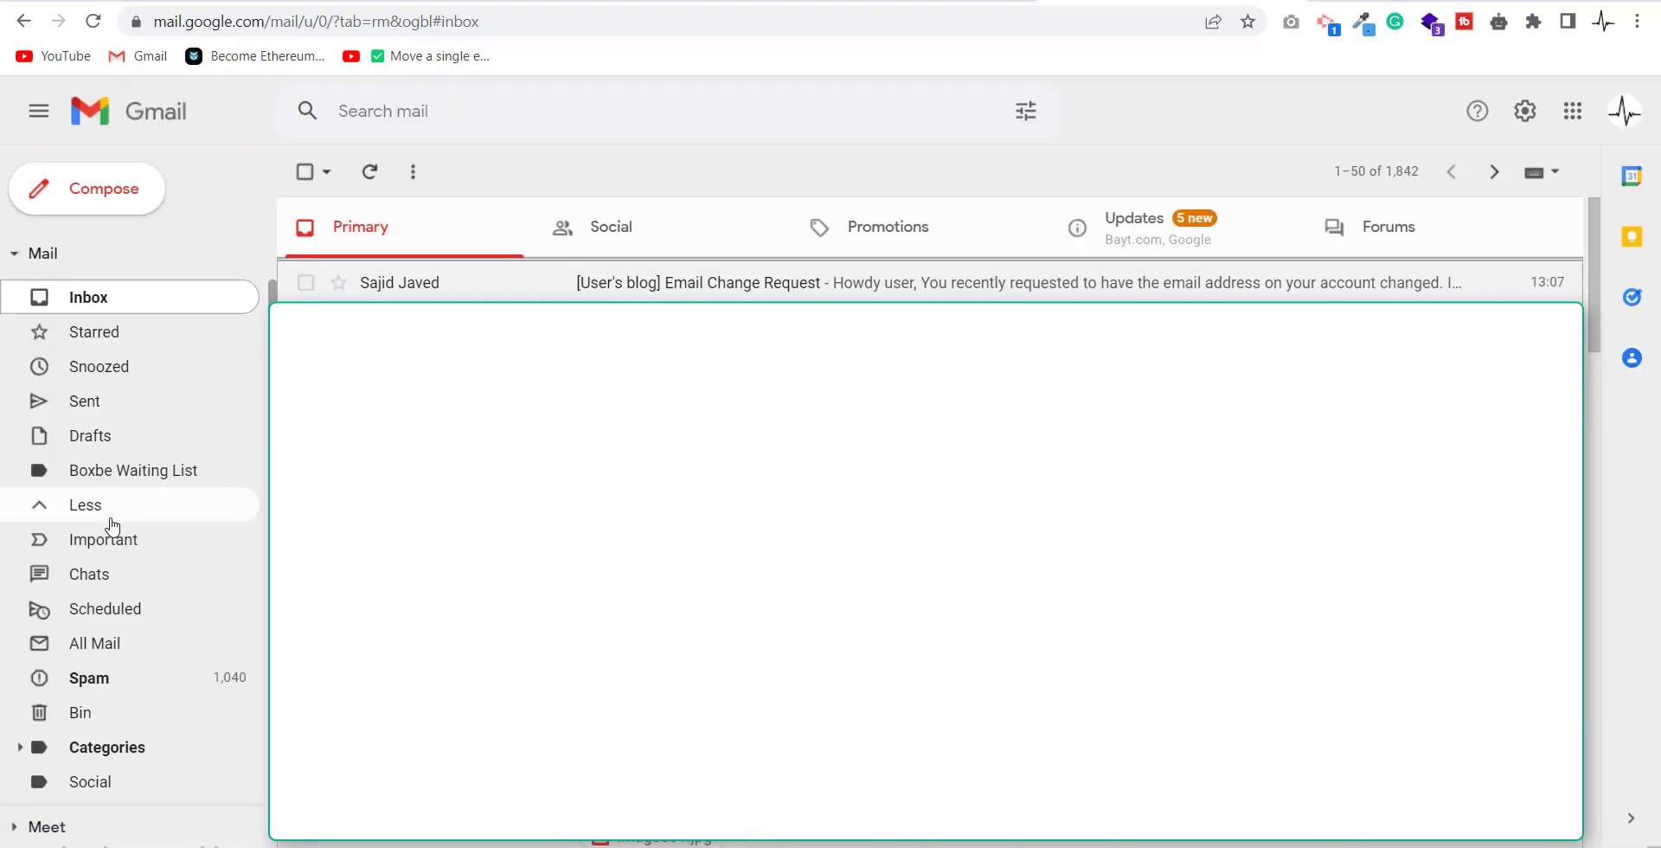
left_click(126, 681)
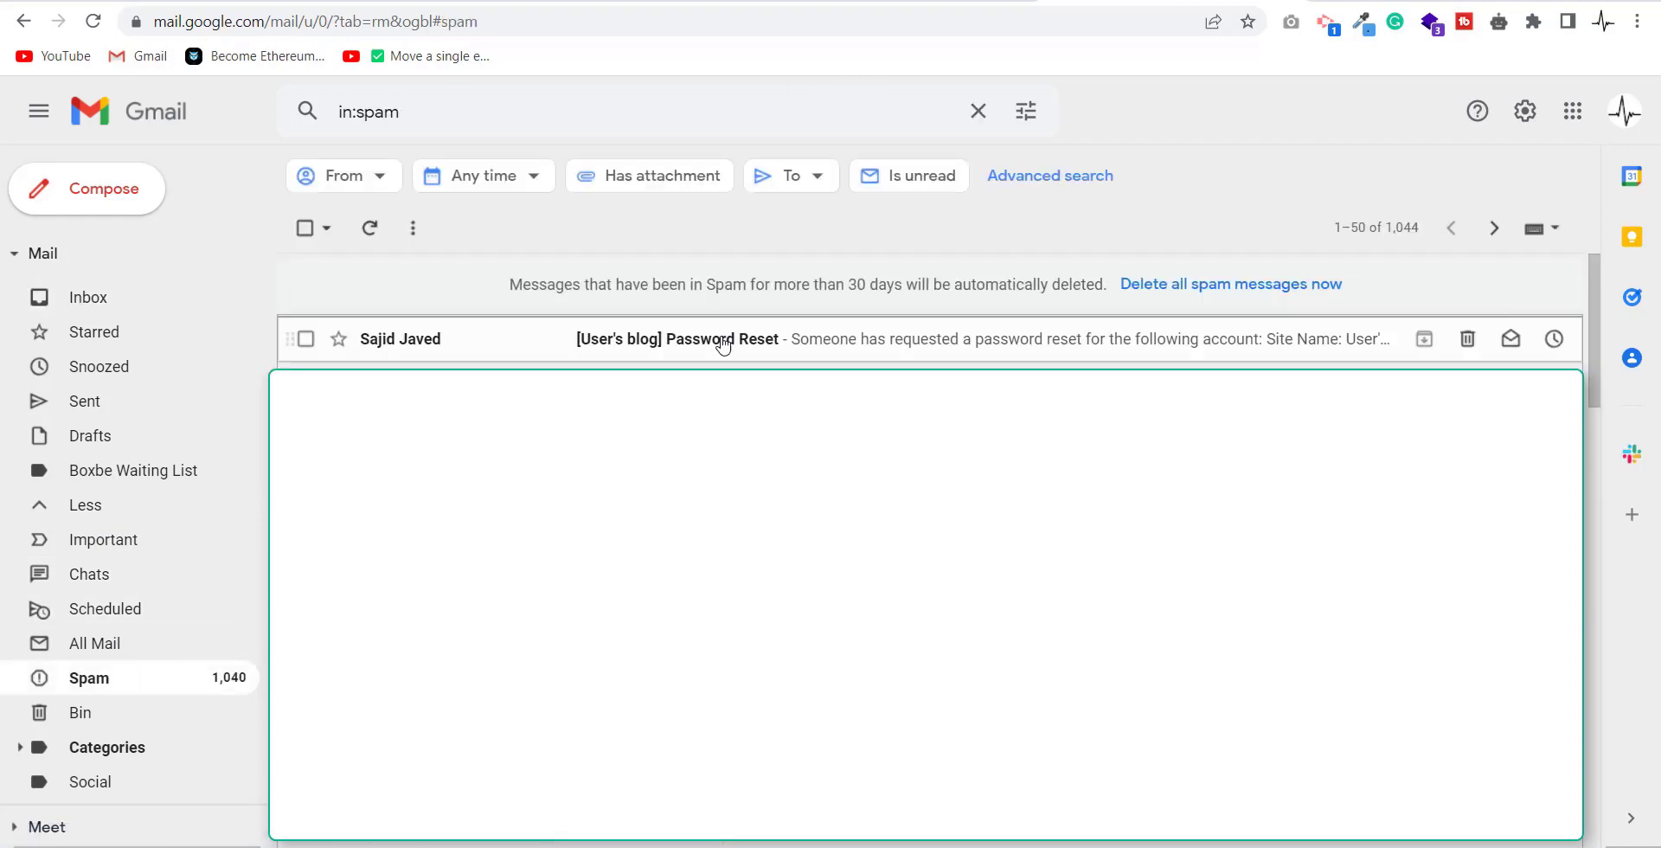
left_click(723, 339)
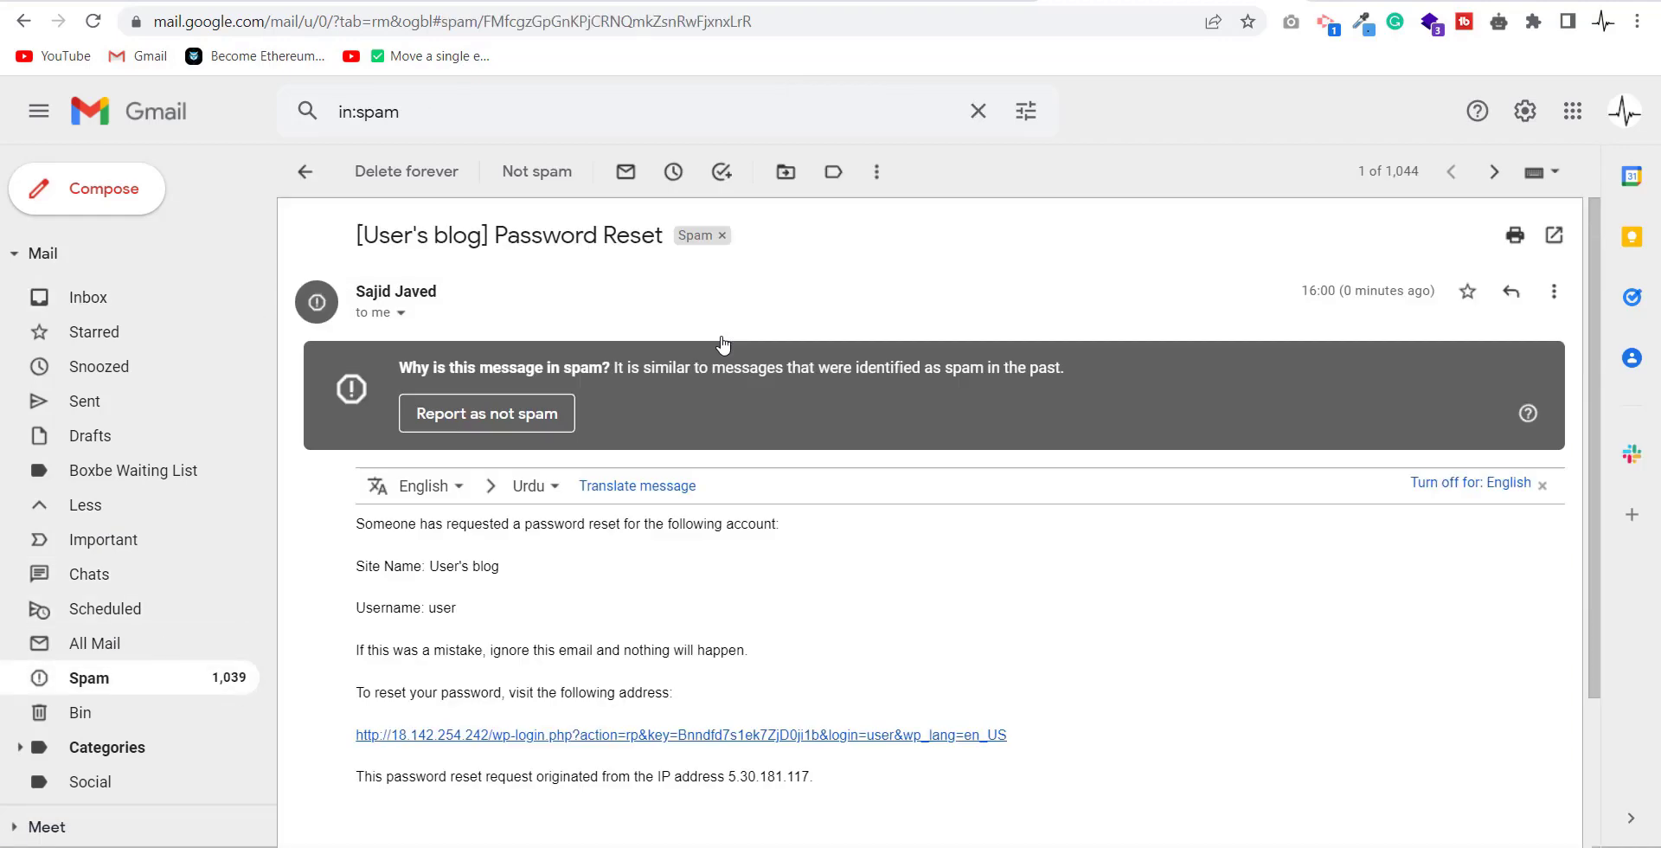